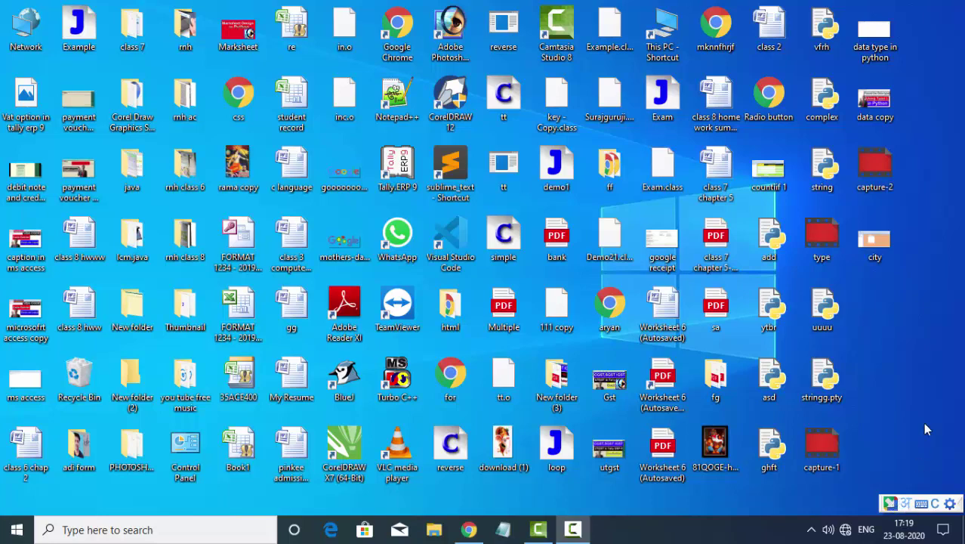
Step: Refresh the Windows desktop twice from its right-click menu
right_click(916, 155)
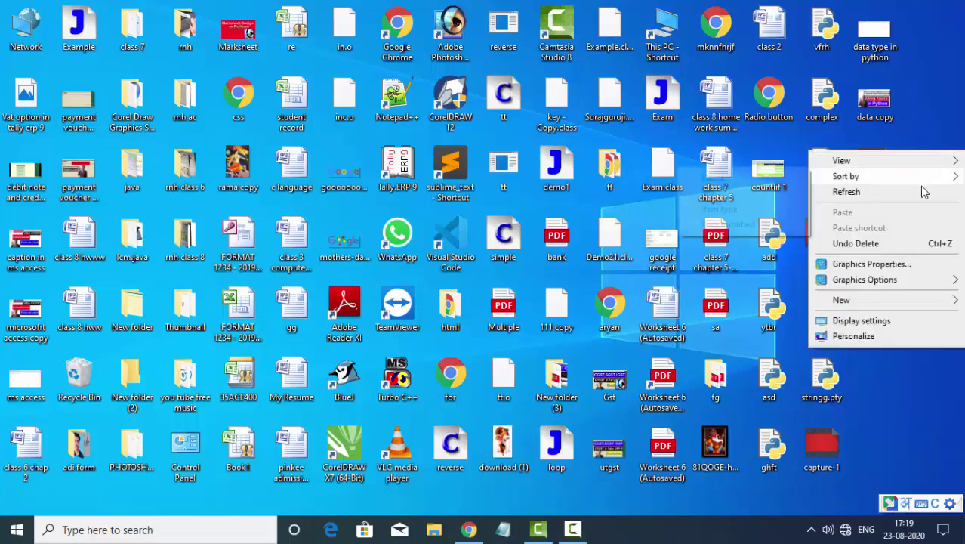
click(920, 188)
right_click(880, 306)
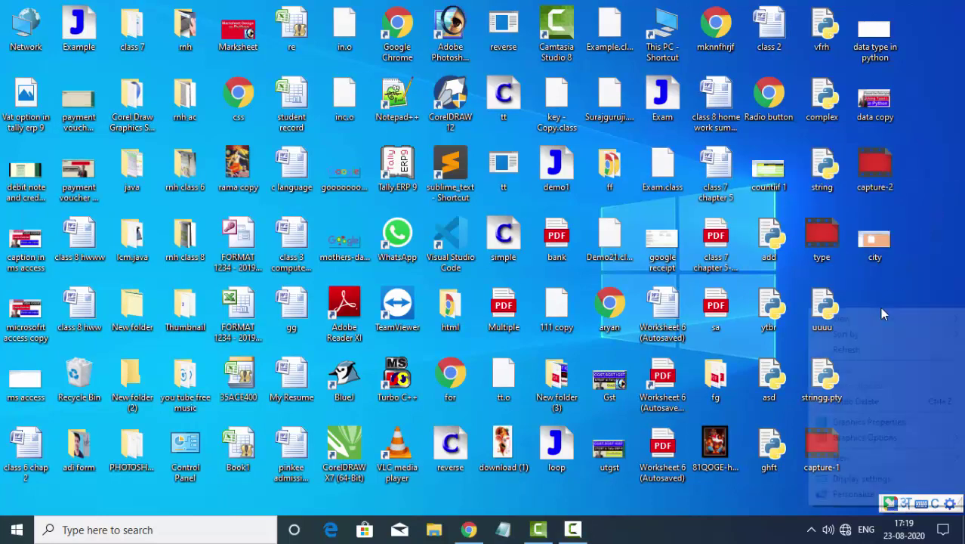
click(888, 350)
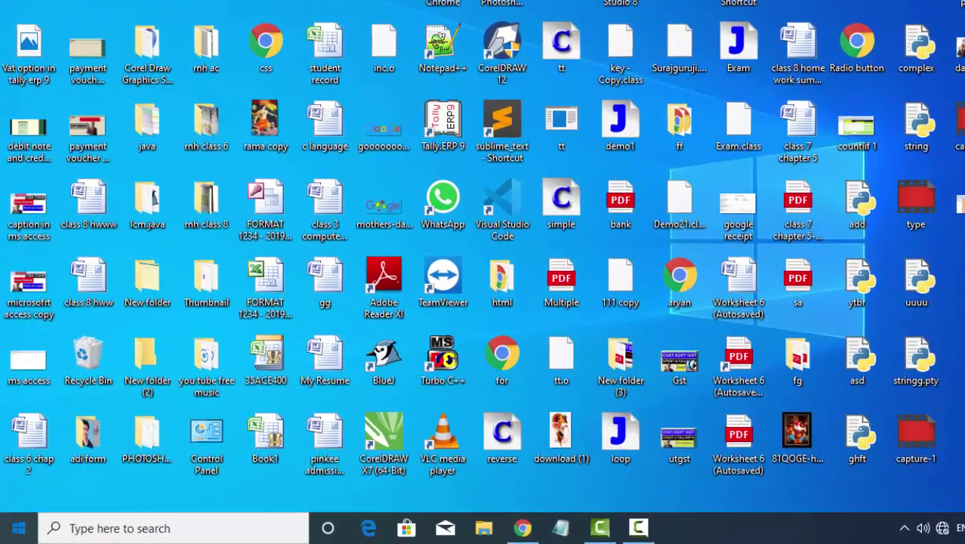
Step: Launch Access 2007 and create the blank database Database446
key(super)
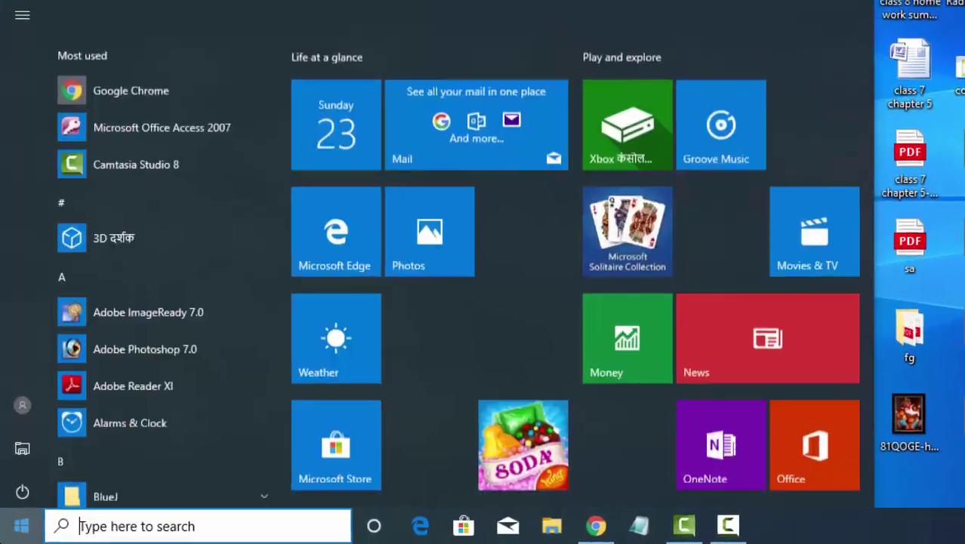
key(super)
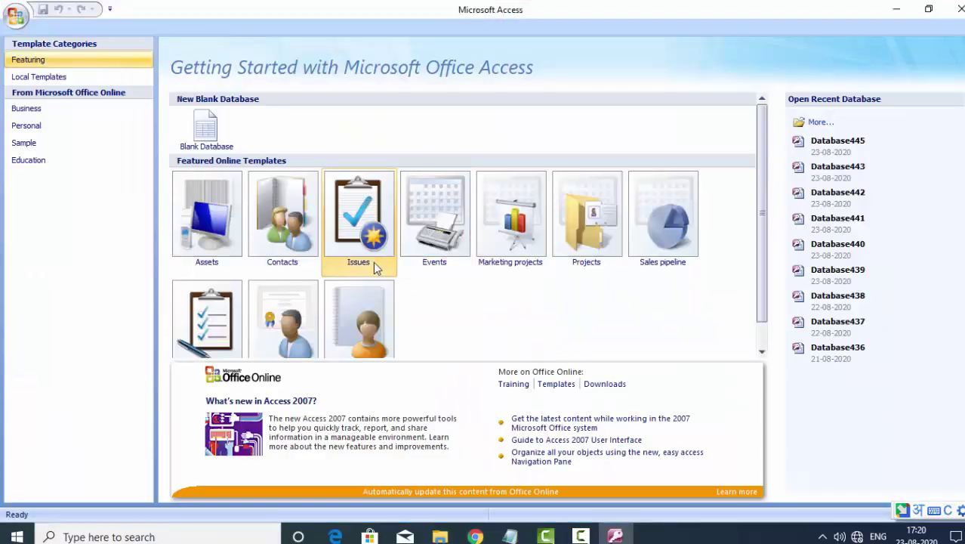
click(211, 135)
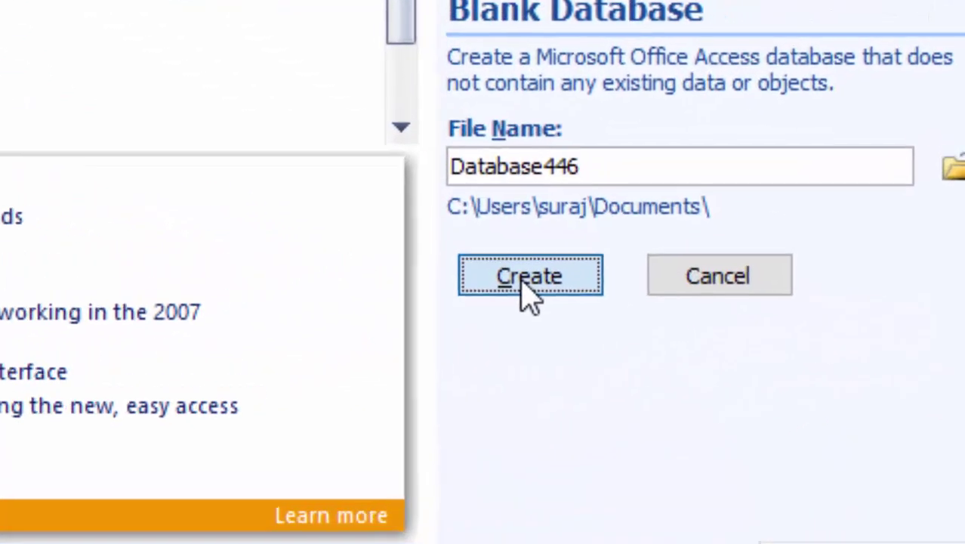
click(529, 287)
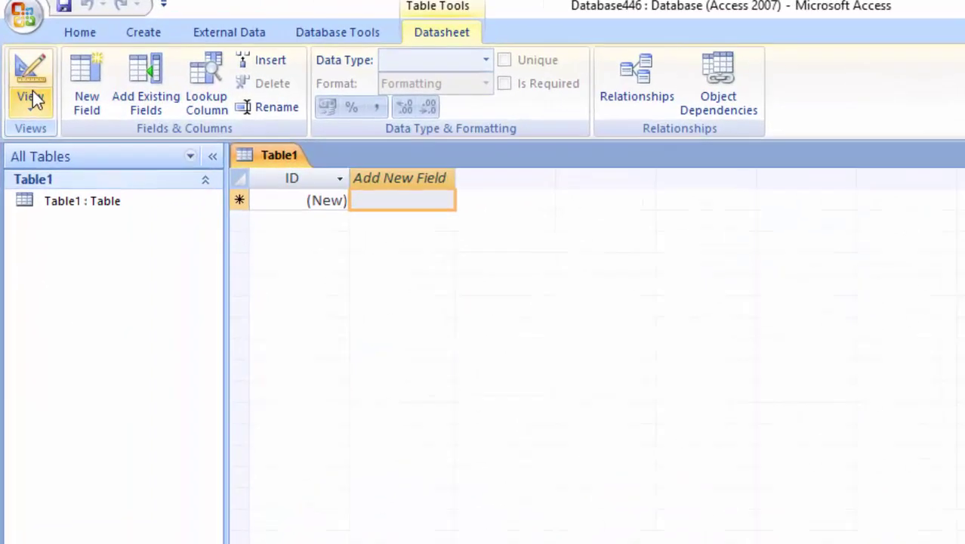
Step: Switch Table1 to Design view, saving the table as 'Marksheet'
click(21, 65)
click(157, 240)
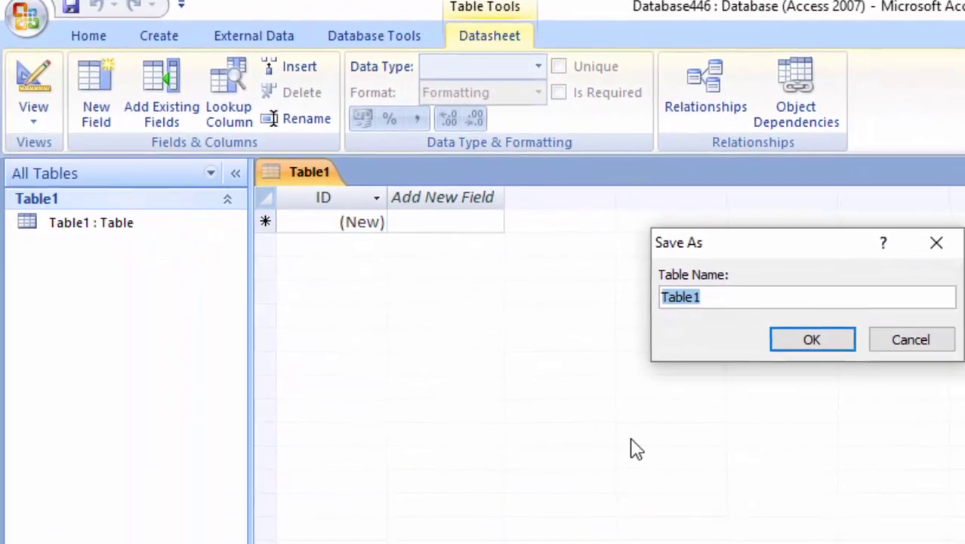
key(BackSpace)
text(M)
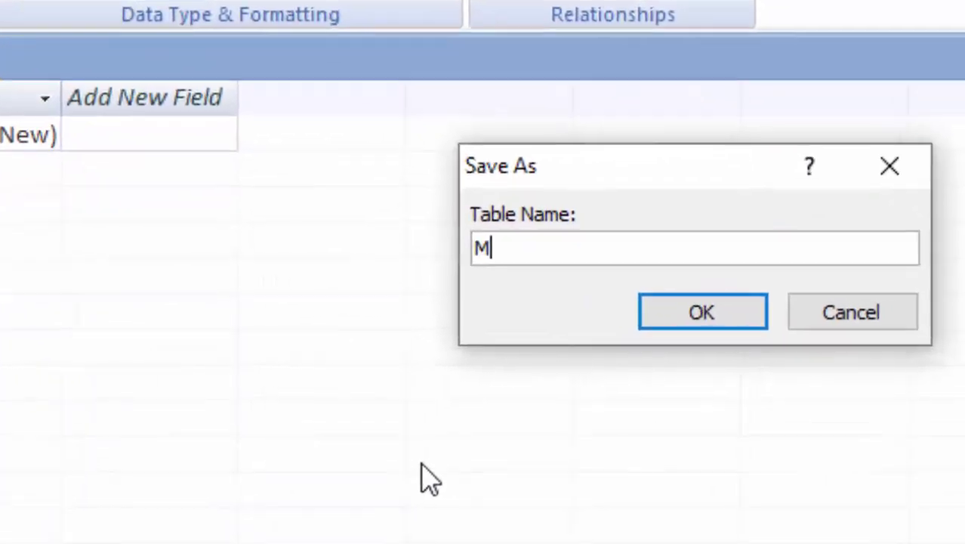
text(arks)
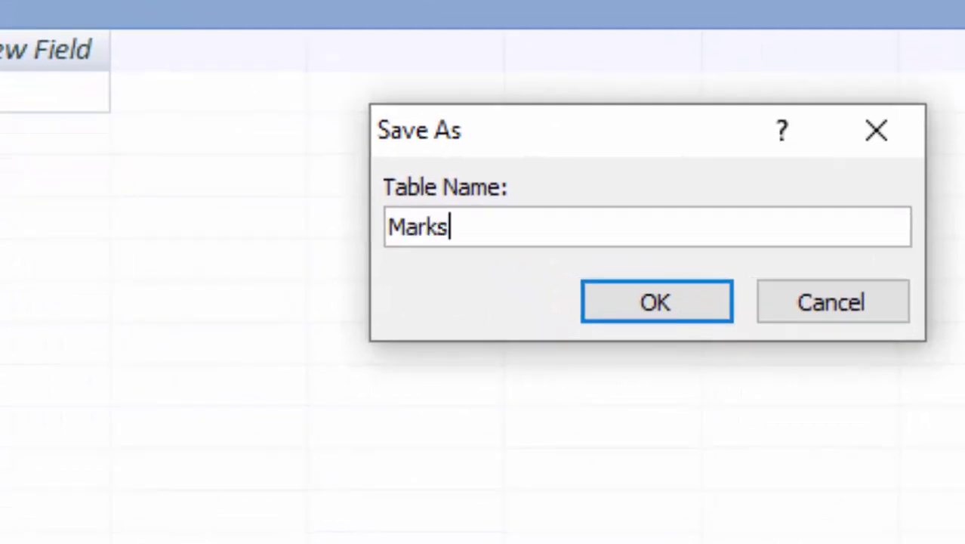
text(heet)
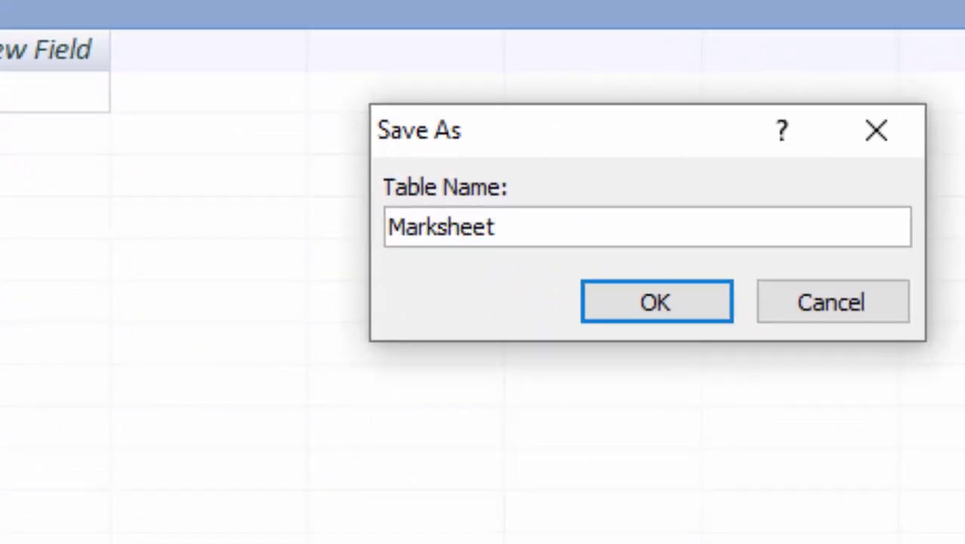
key(Return)
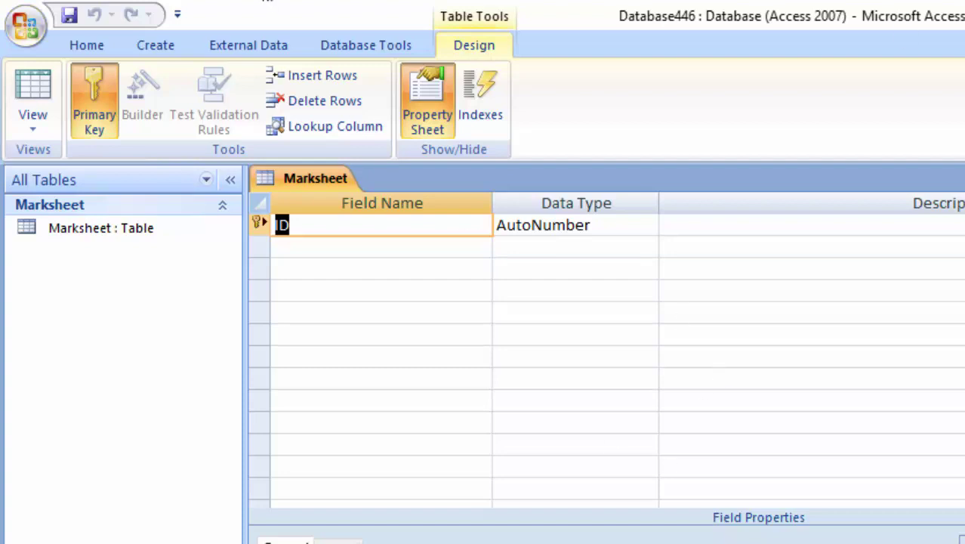
Step: Rename the ID field to 'Roll number' and add a 'Student name' Text field
key(BackSpace)
text(R)
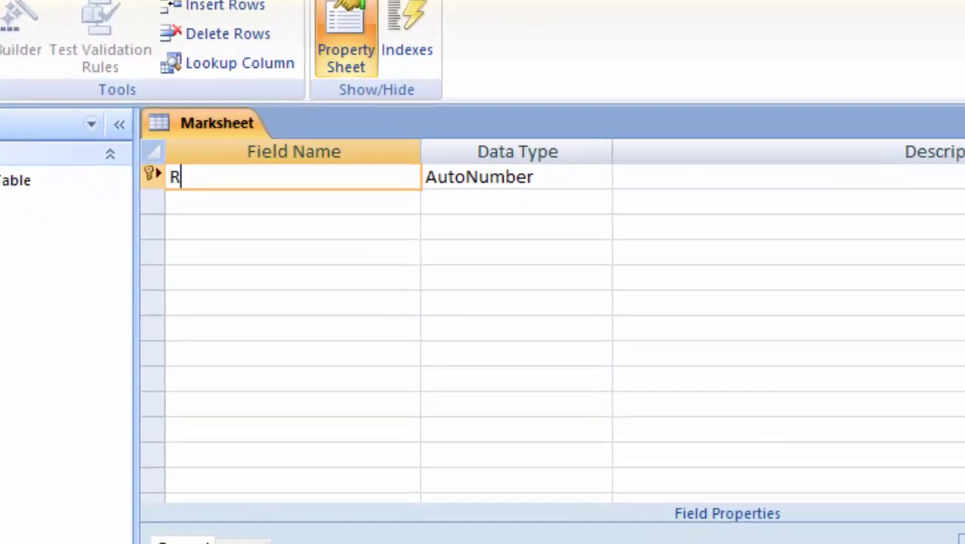
text(oll num)
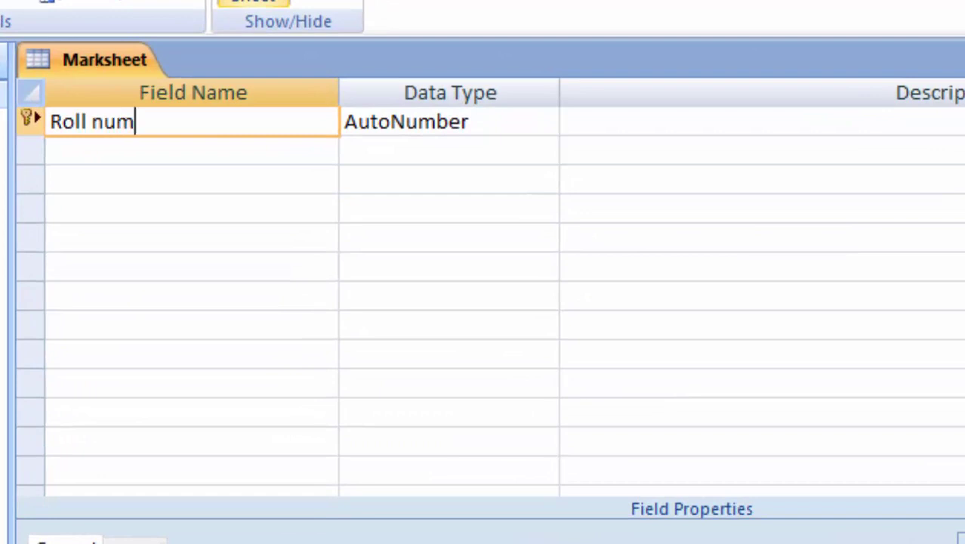
text(ber)
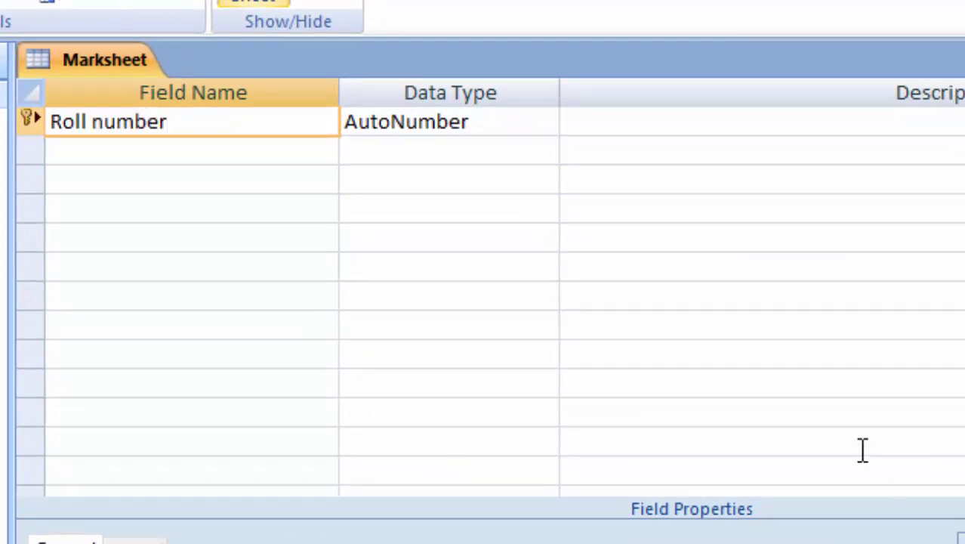
key(Down)
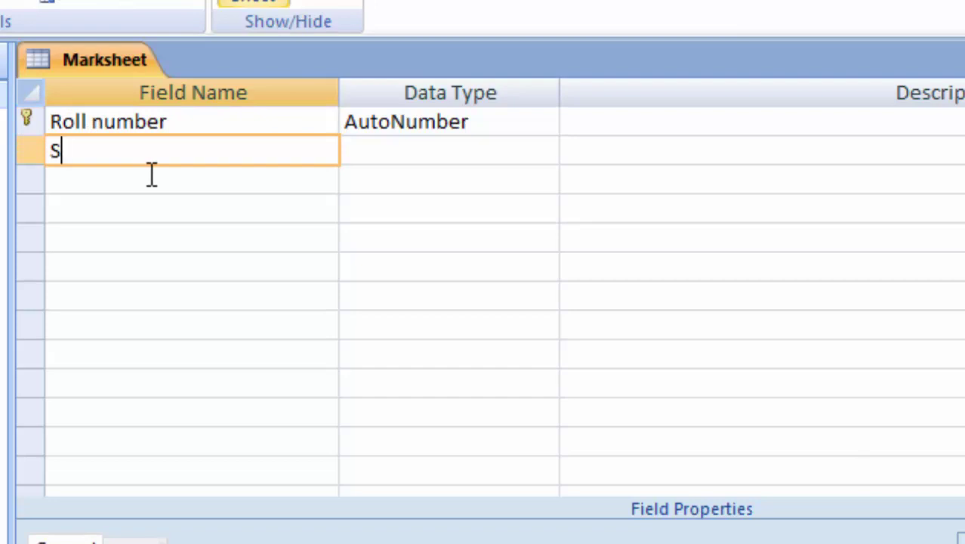
text(tudent)
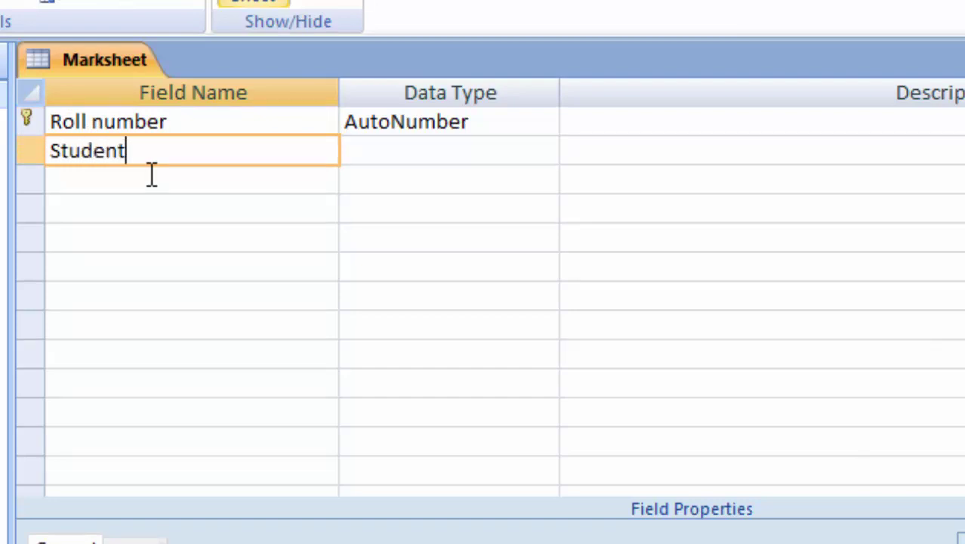
text( nam)
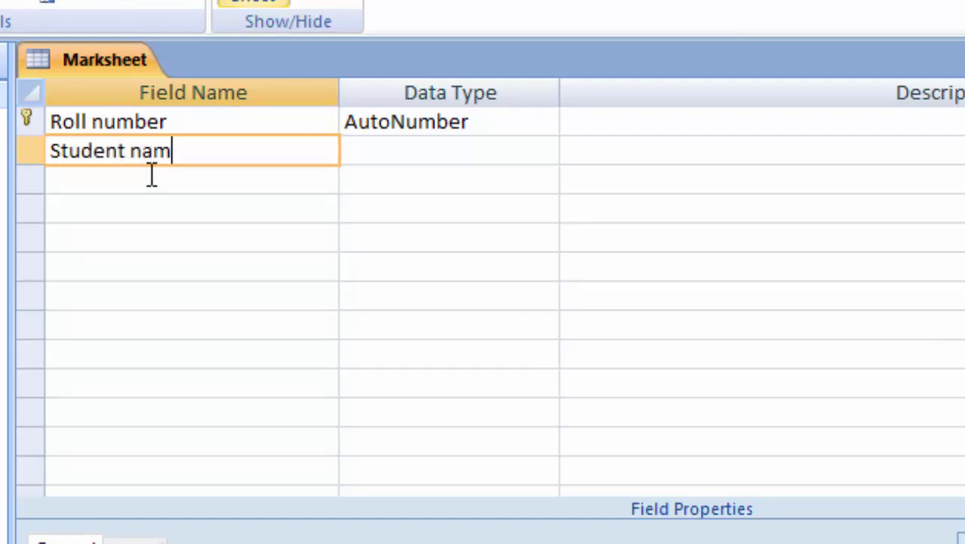
text(e)
click(379, 151)
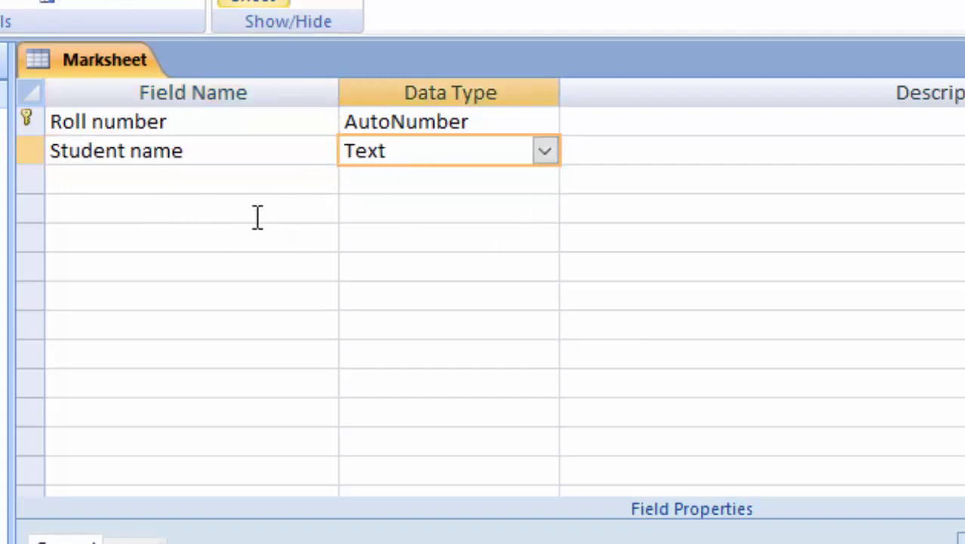
Step: Add the Computer, English and Biology fields beneath it
click(178, 176)
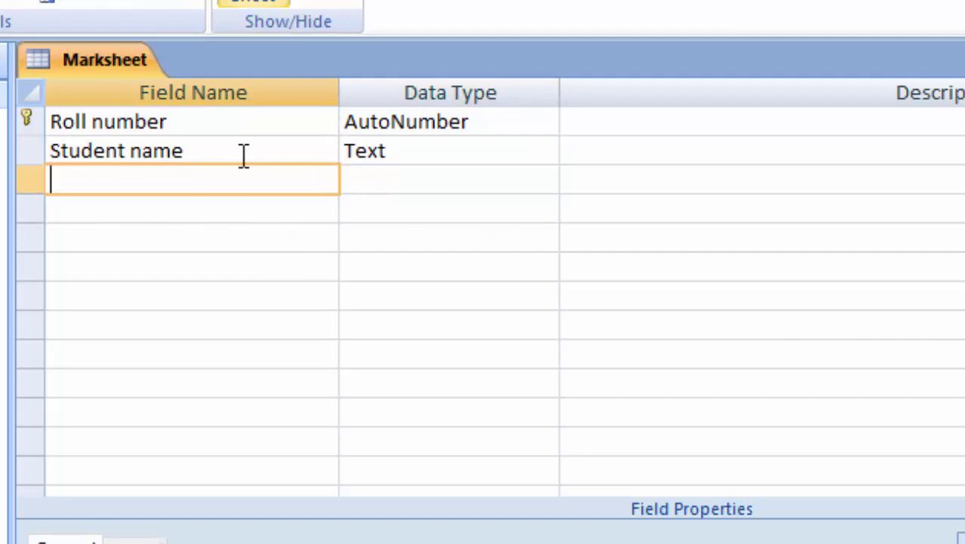
text(Co)
text(mputer)
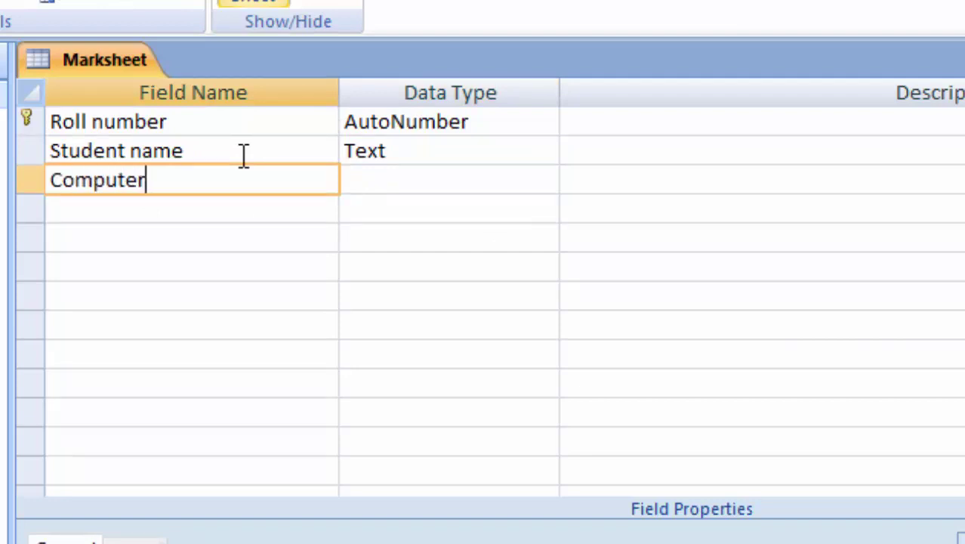
key(Tab)
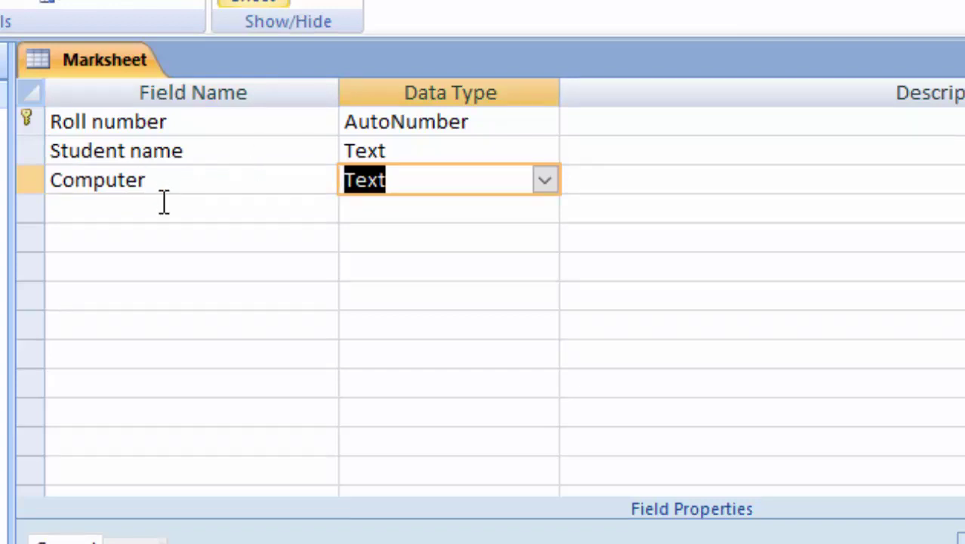
click(165, 198)
text(E)
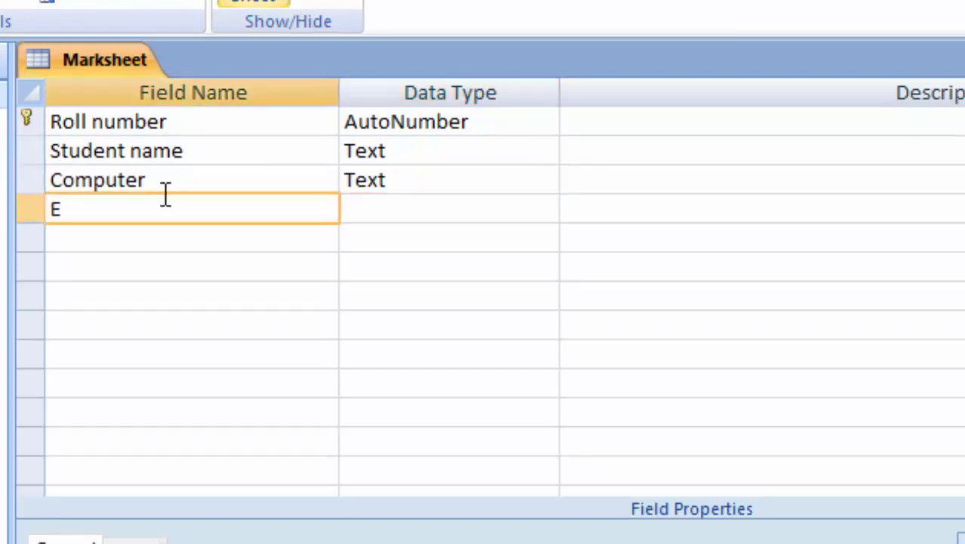
text(nglis)
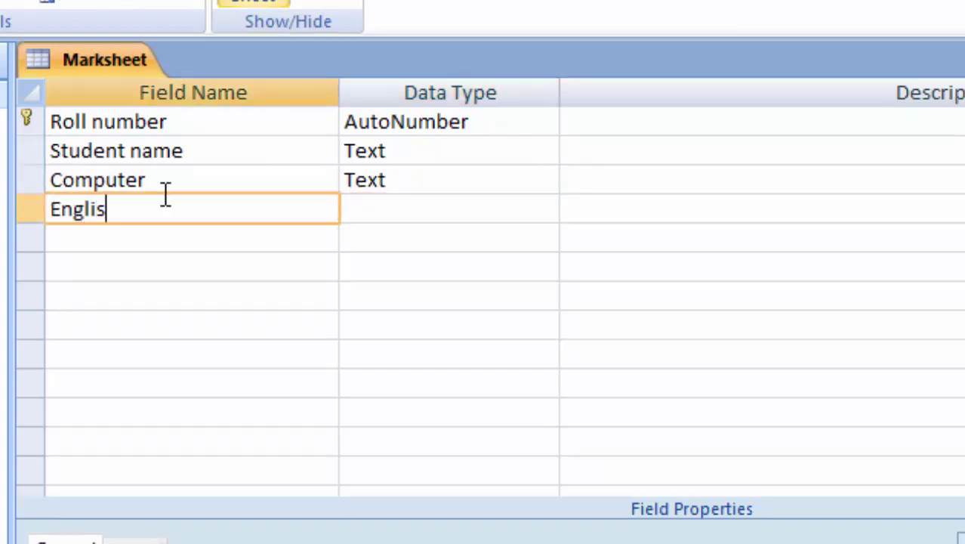
text(h)
key(Tab)
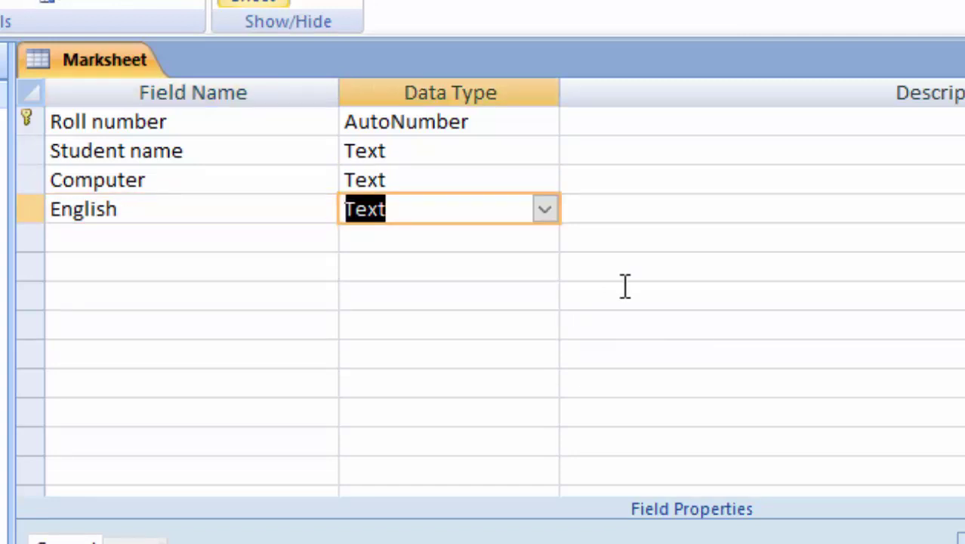
click(215, 242)
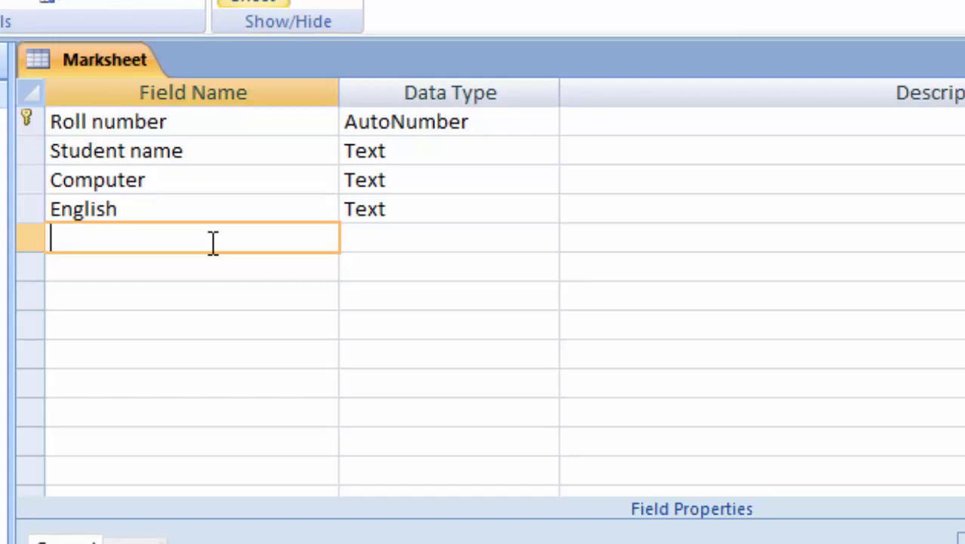
text(B)
text(iology)
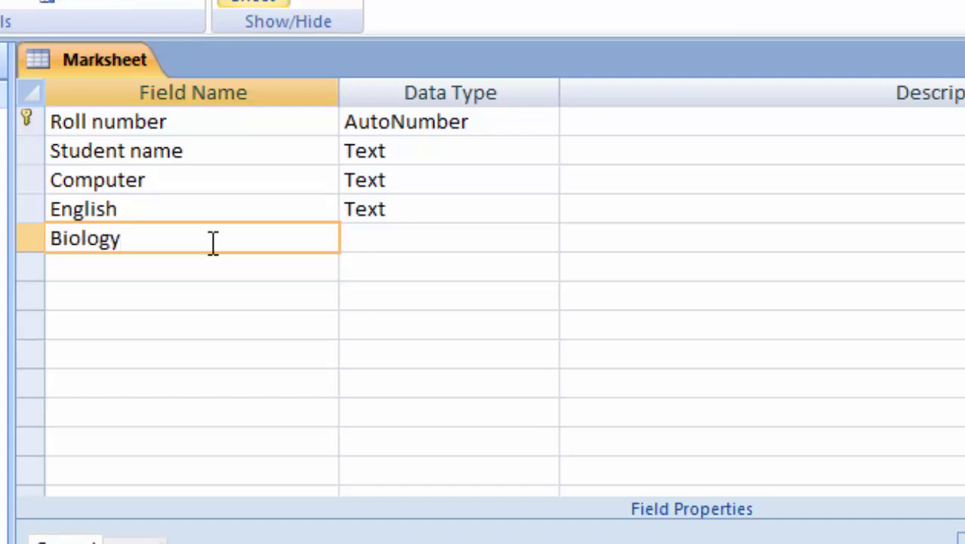
Step: Change the Biology, English and Computer data types from Text to Number
click(384, 213)
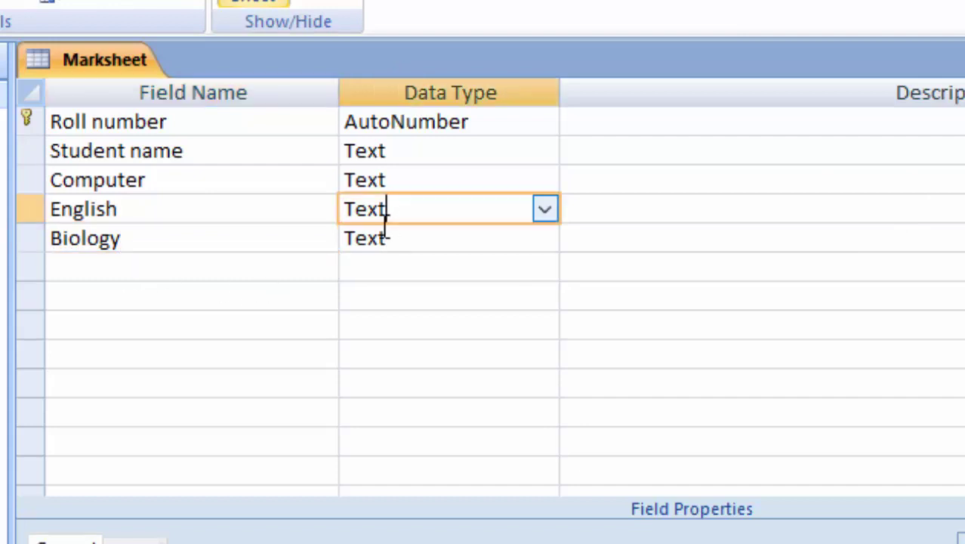
click(471, 237)
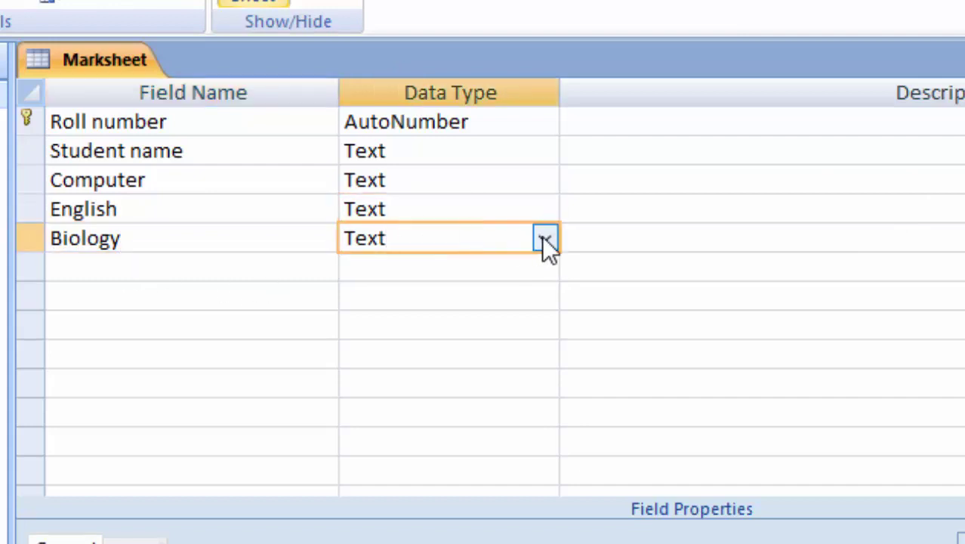
click(543, 240)
click(477, 323)
click(485, 209)
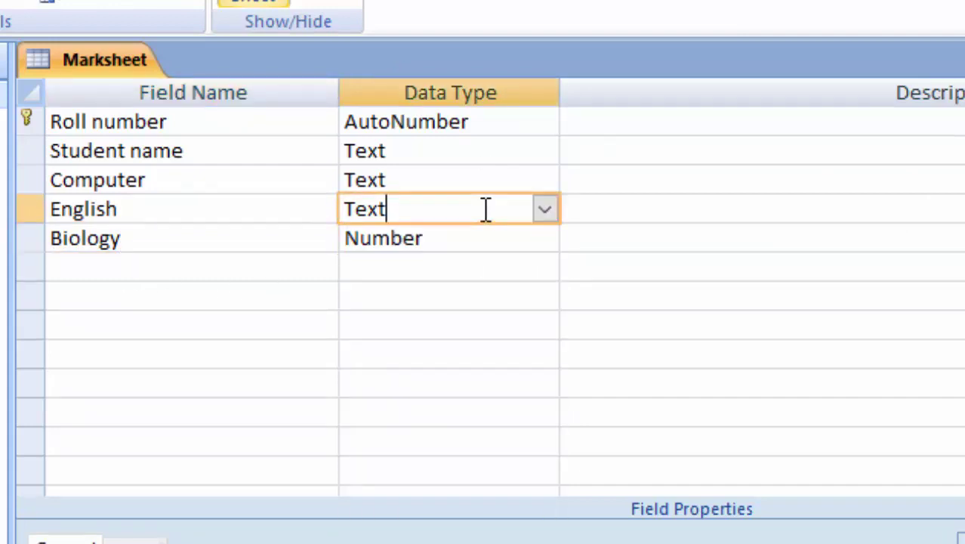
click(563, 217)
click(545, 210)
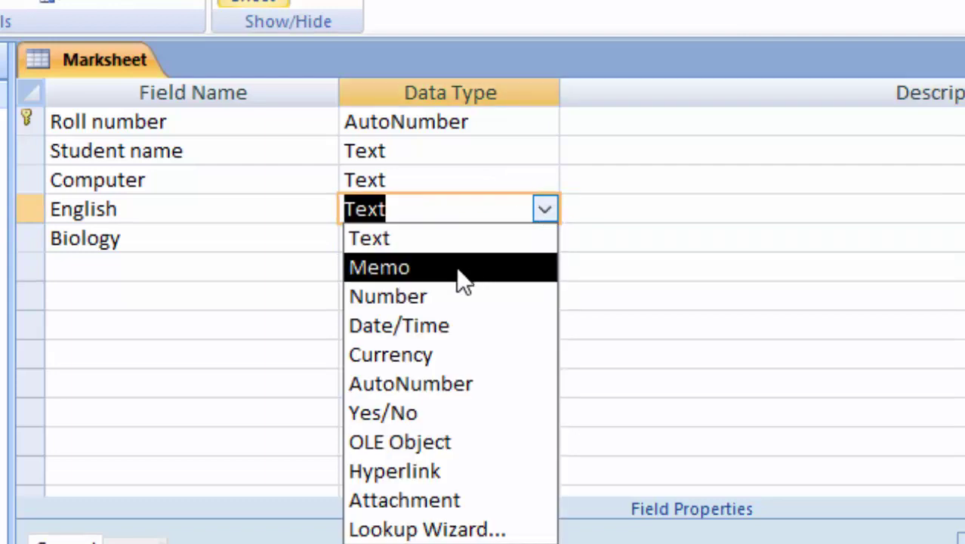
click(450, 296)
click(476, 183)
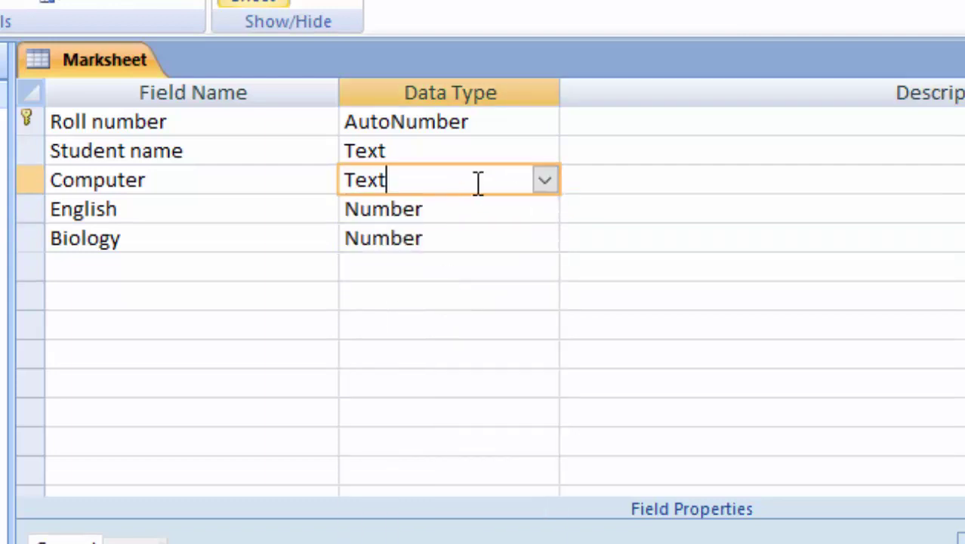
click(545, 181)
click(476, 265)
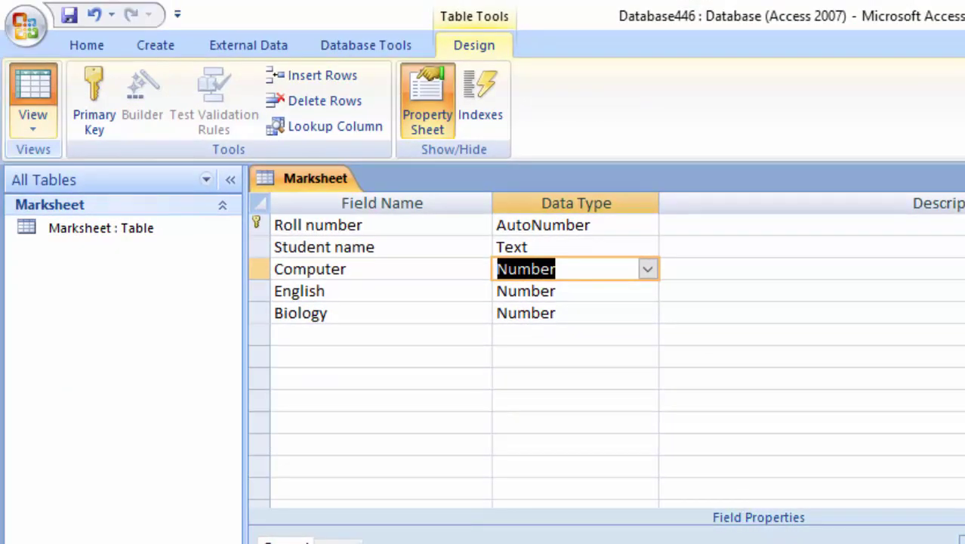
Step: Save the table and enter student Ram with English 7 and Biology 4
click(754, 492)
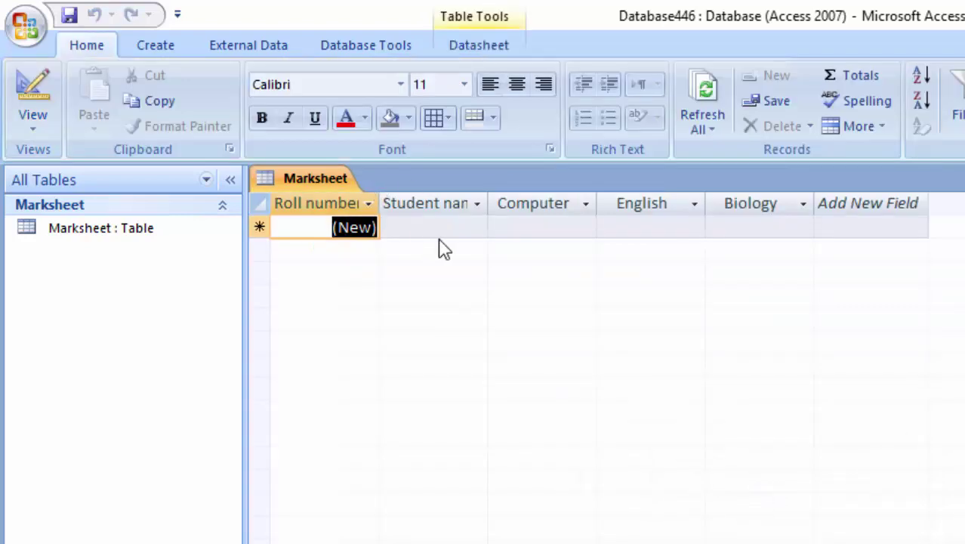
click(421, 227)
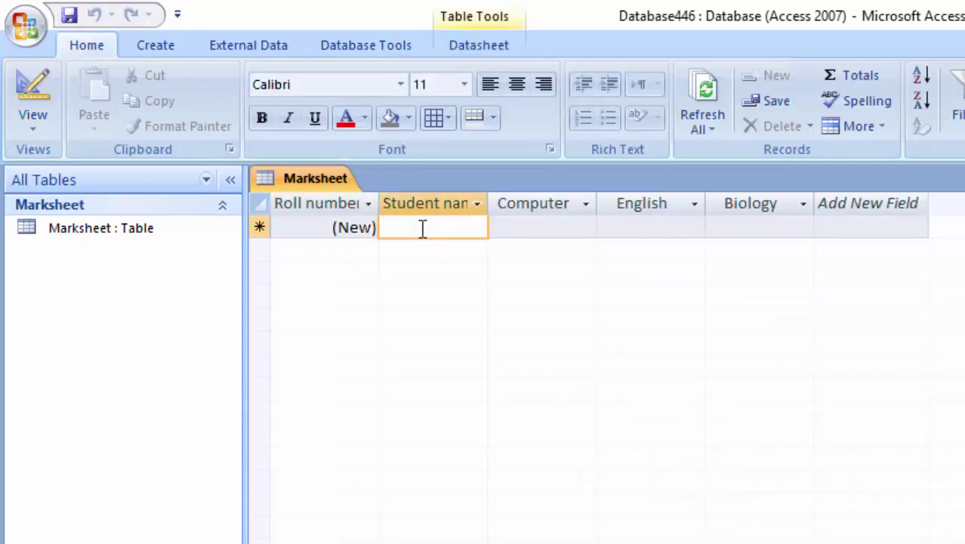
text(R)
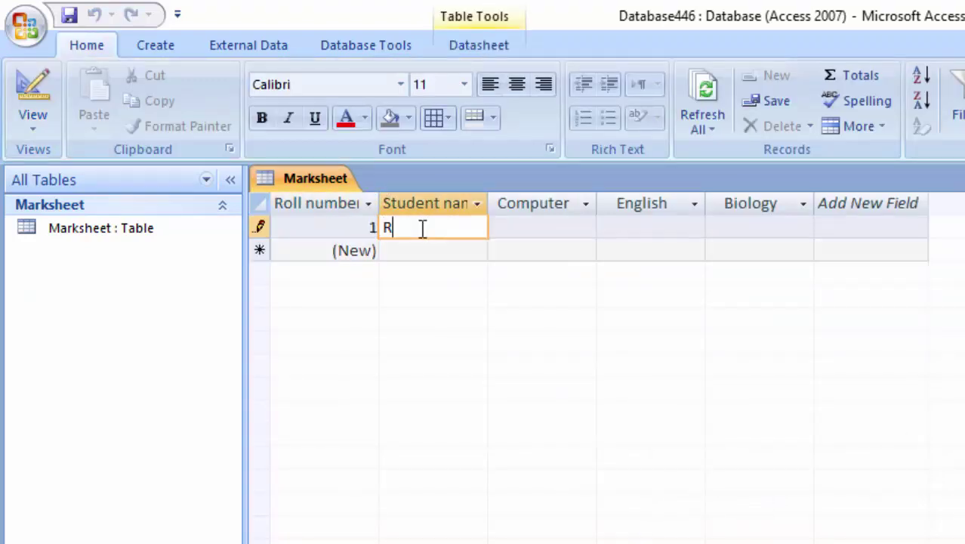
text(am)
key(Tab)
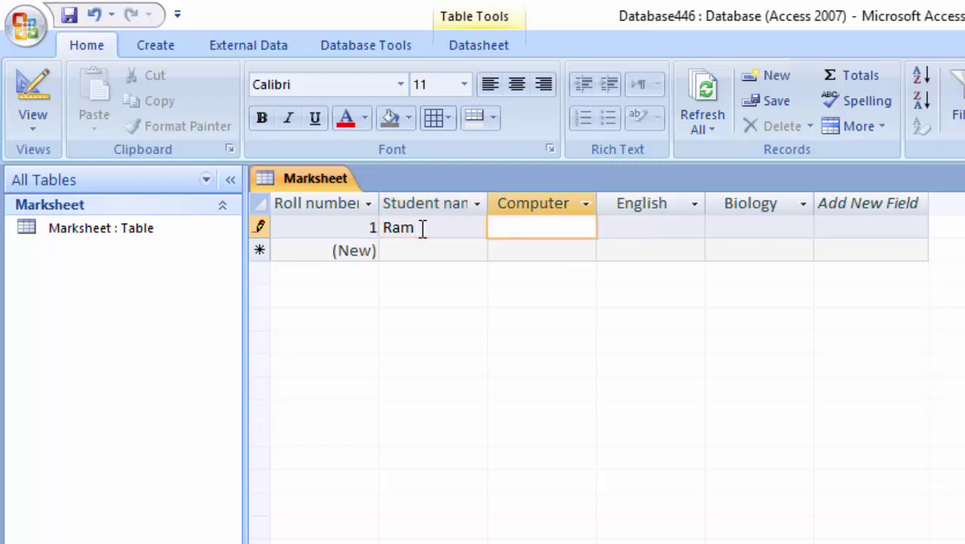
text(56)
key(Tab)
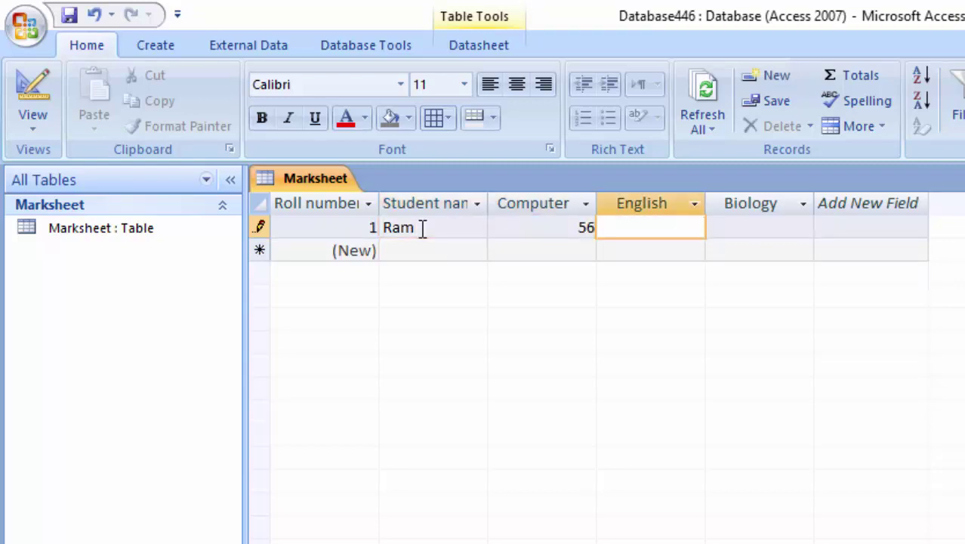
text(7)
key(Tab)
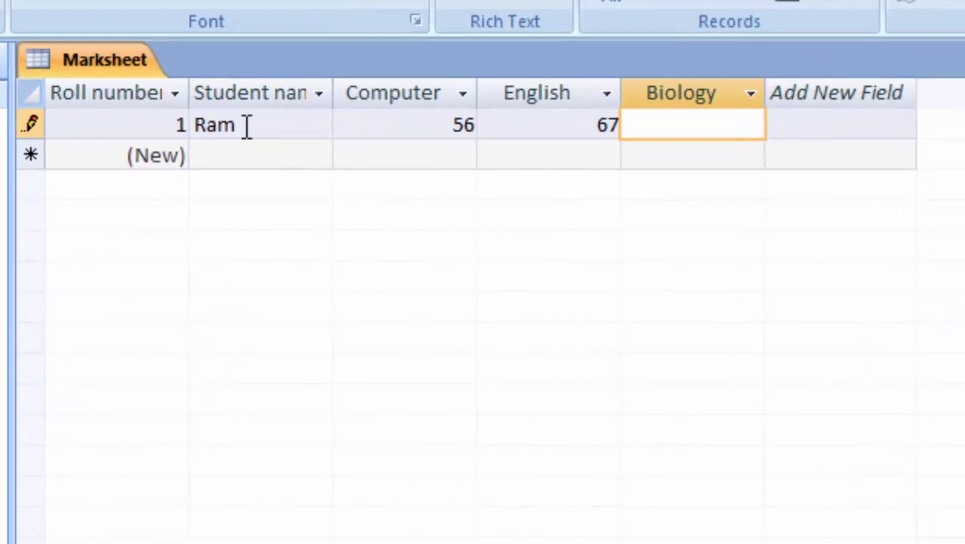
text(54)
key(Tab)
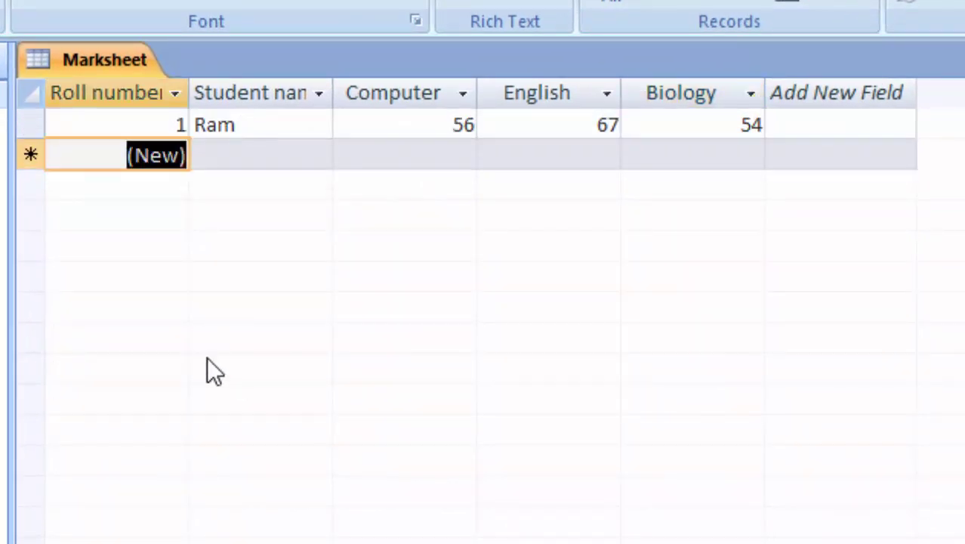
key(Tab)
key(Tab)
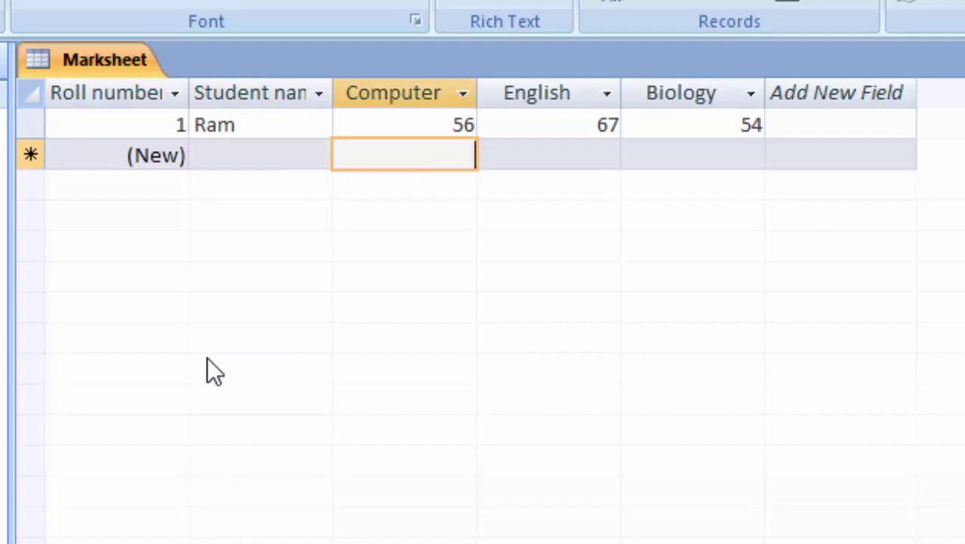
Step: Enter the next student 'Sh3' with a Biology mark of 6
click(245, 151)
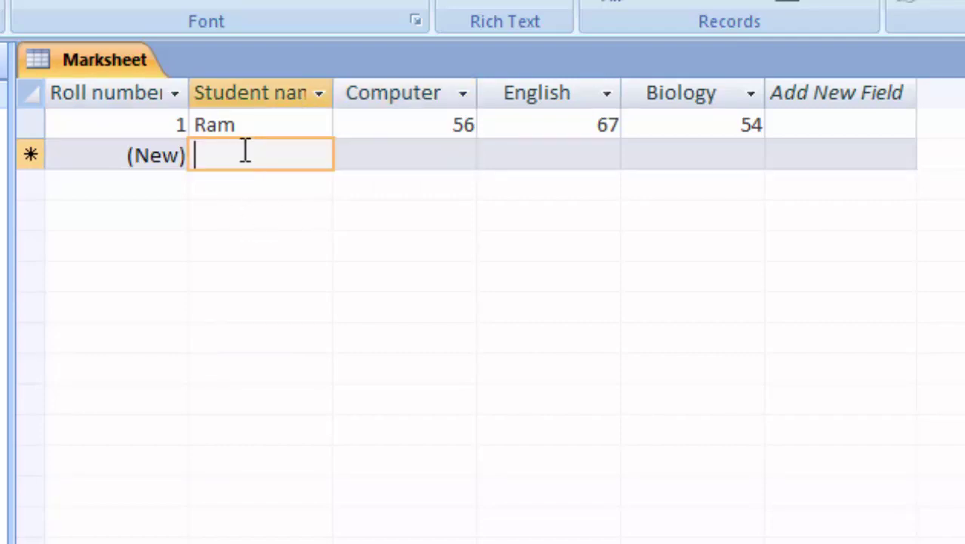
text(Shyam)
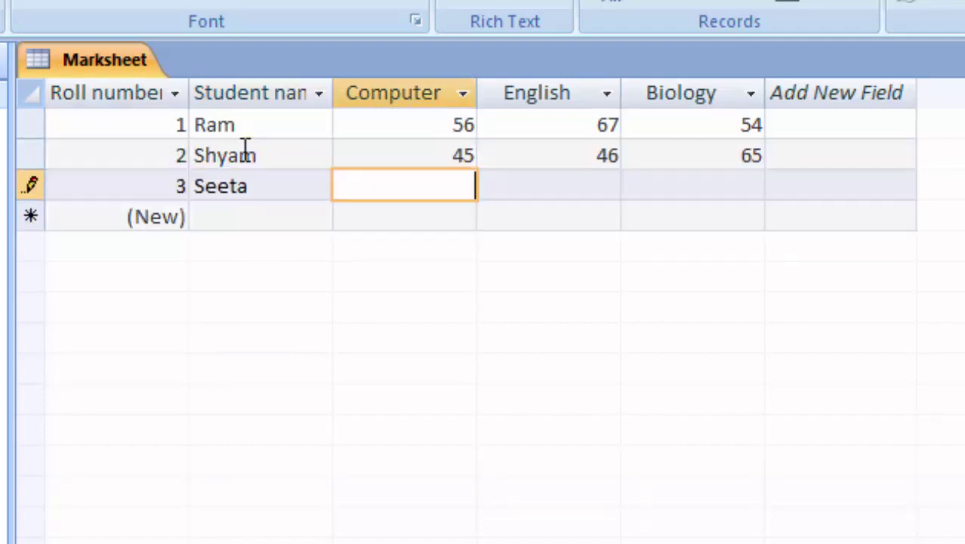
text(3)
key(Tab)
text(55)
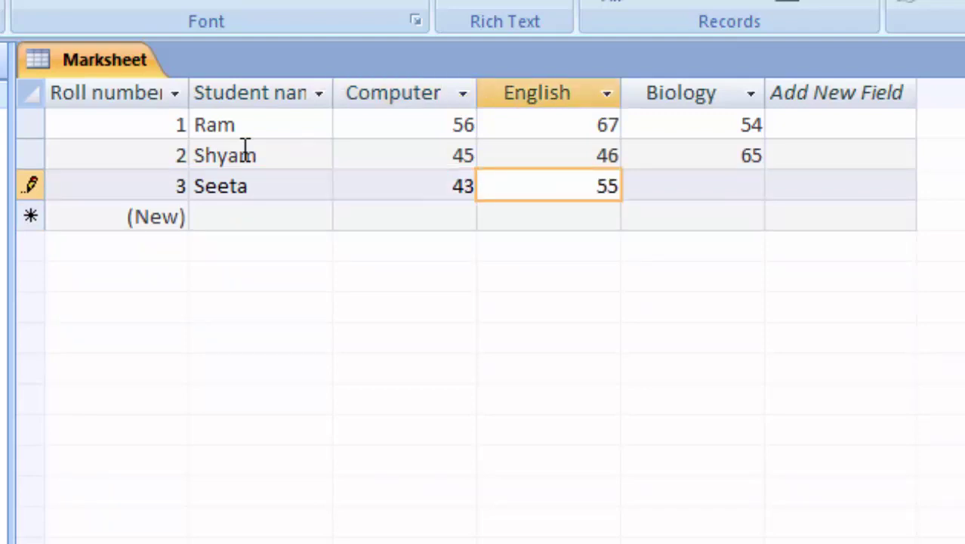
key(Tab)
text(6)
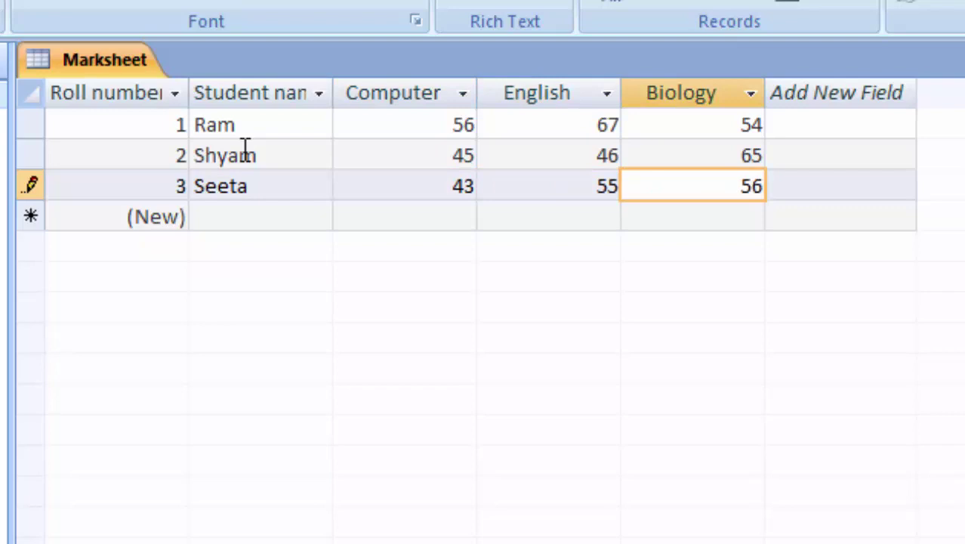
key(Tab)
key(Tab)
Step: Add student Ramesh with marks 67, 23 and 56 and save the record
text(R)
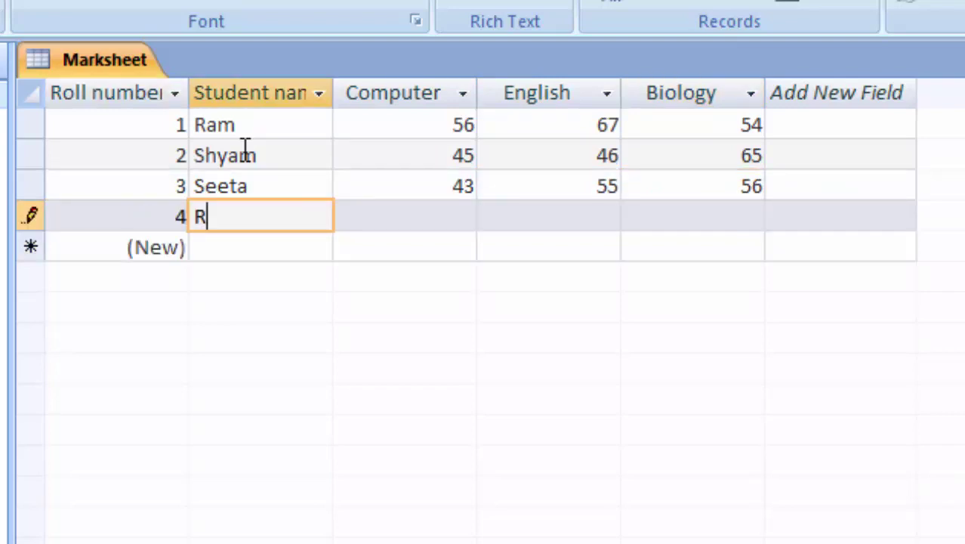
text(ames)
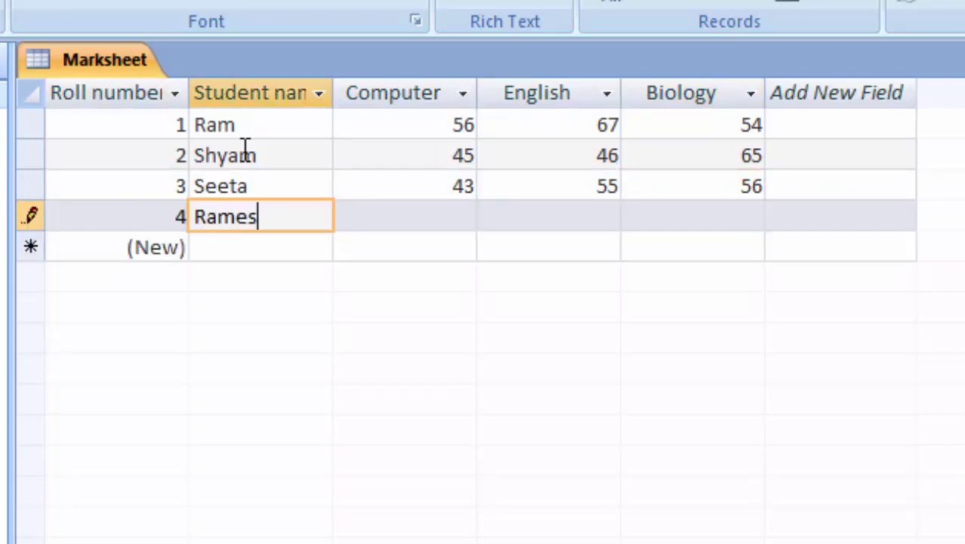
text(h)
key(Tab)
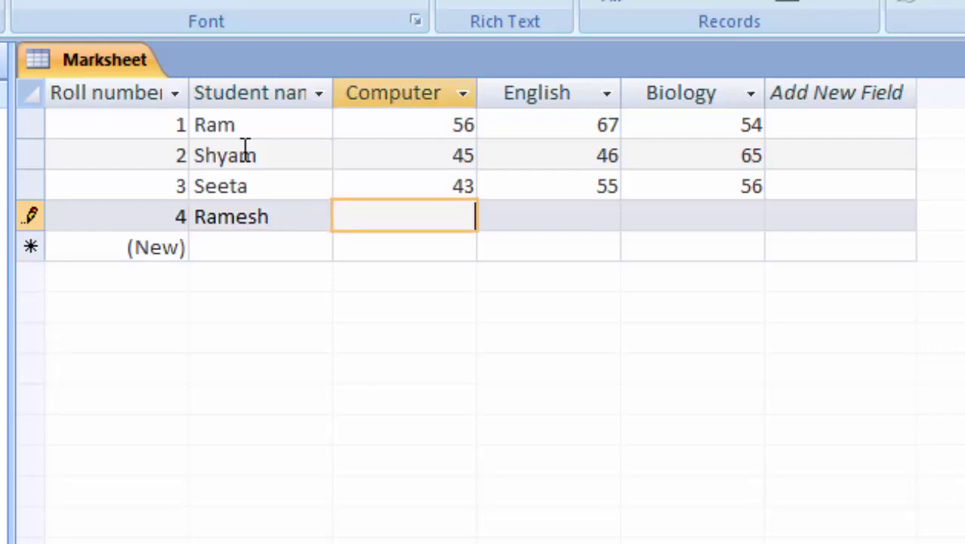
text(67)
key(Tab)
text(23)
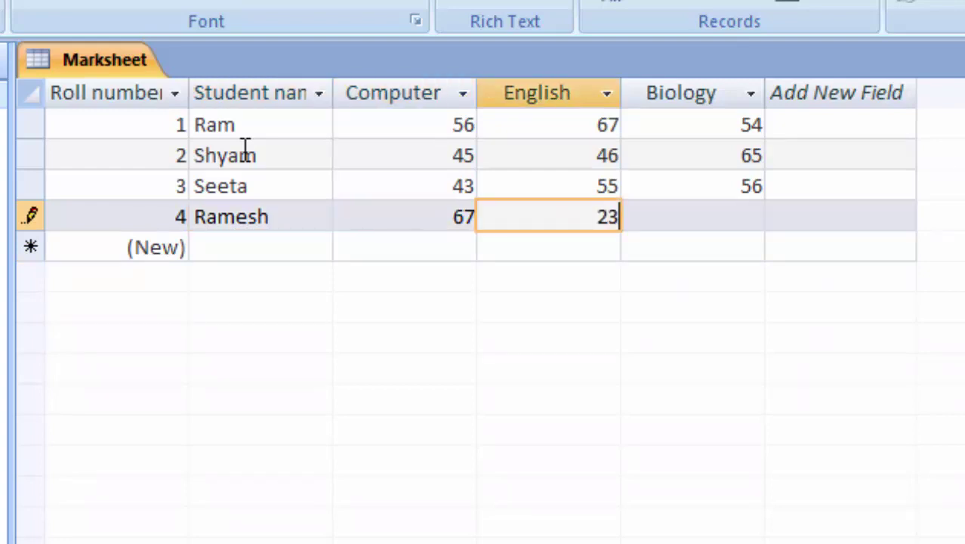
key(Tab)
text(56)
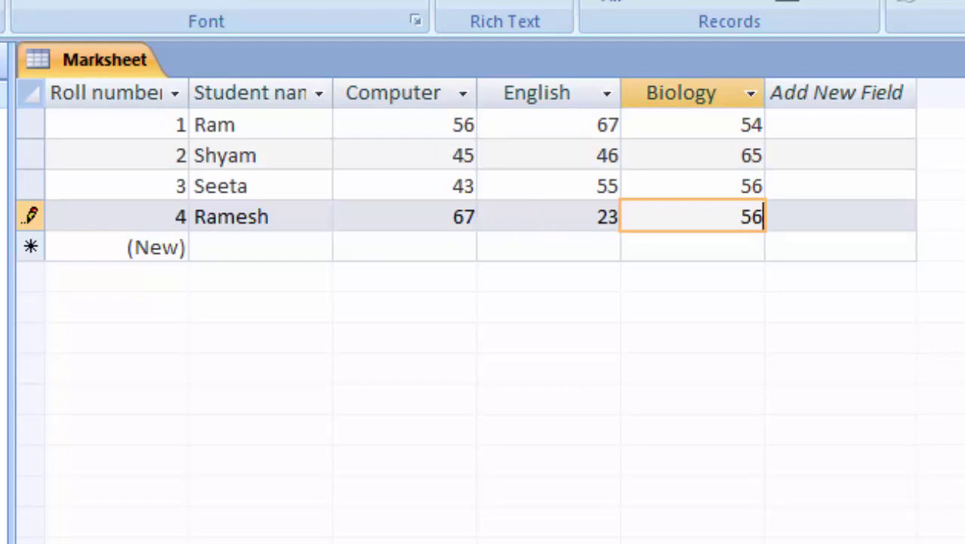
key(shift+Return)
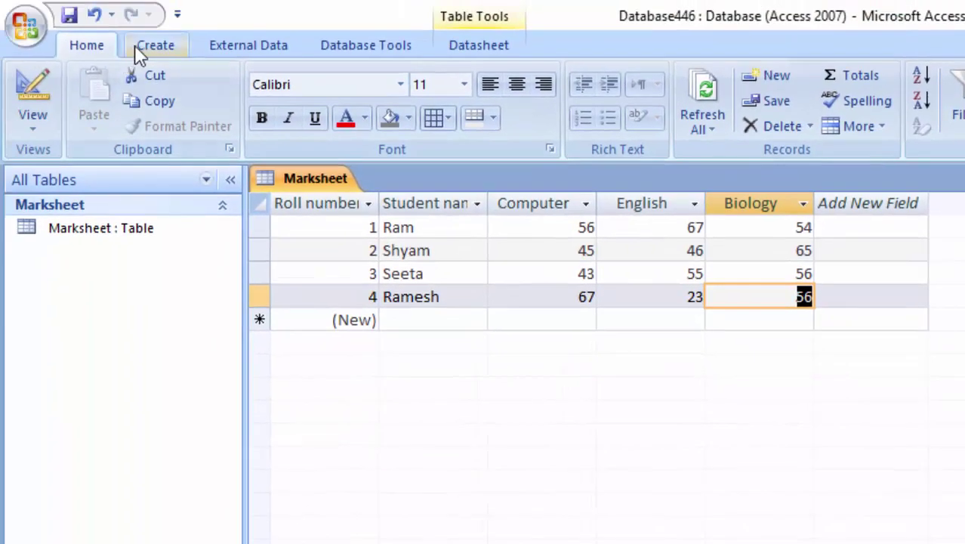
Step: Create a blank report and switch it to Design view
click(137, 47)
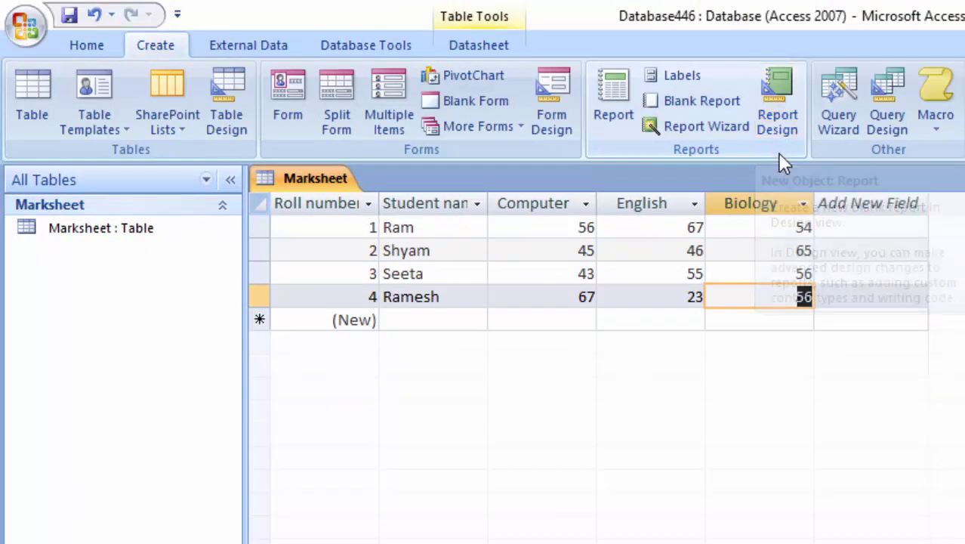
click(689, 106)
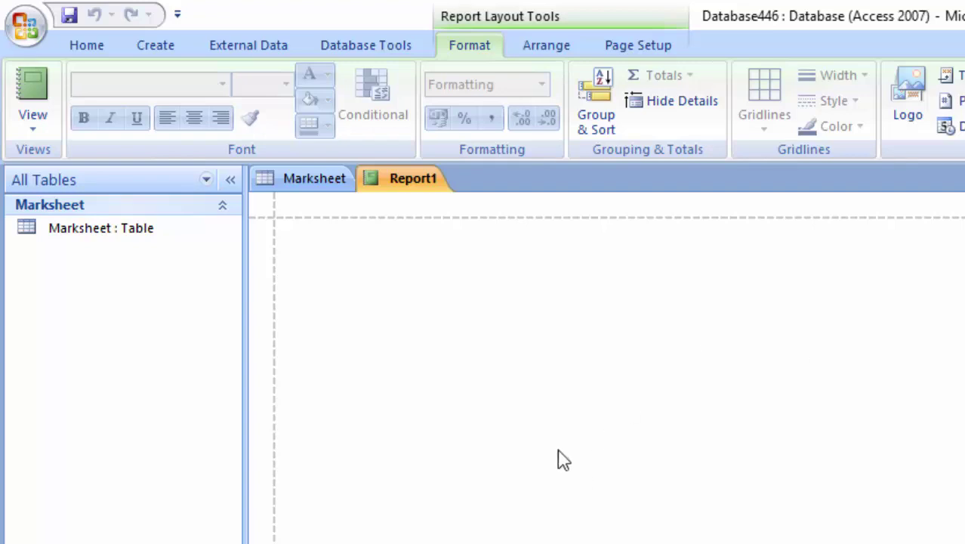
click(22, 132)
click(47, 315)
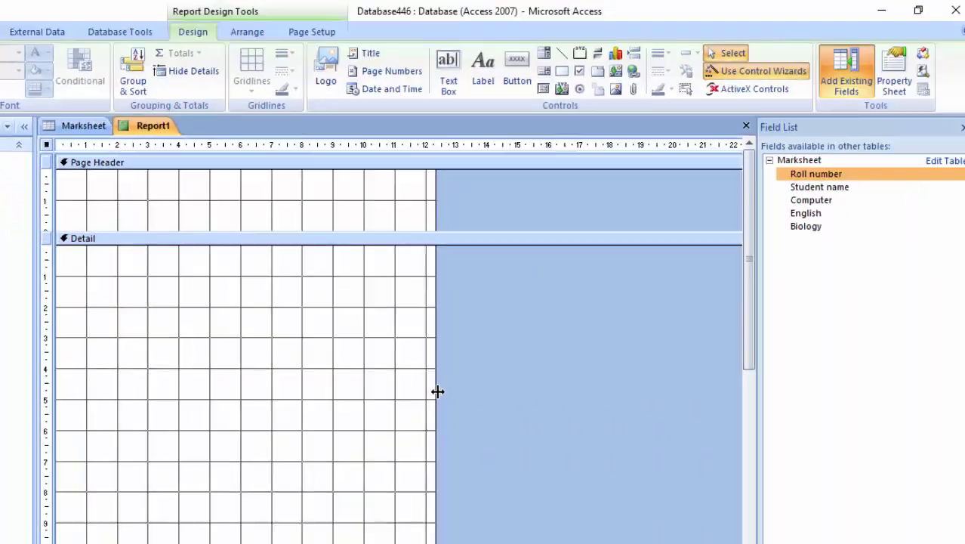
Step: Widen the design area and place Roll number in Detail, spacing its label and value box
mouse_move(436, 389)
mouse_down()
mouse_move(672, 462)
mouse_move(760, 478)
mouse_up()
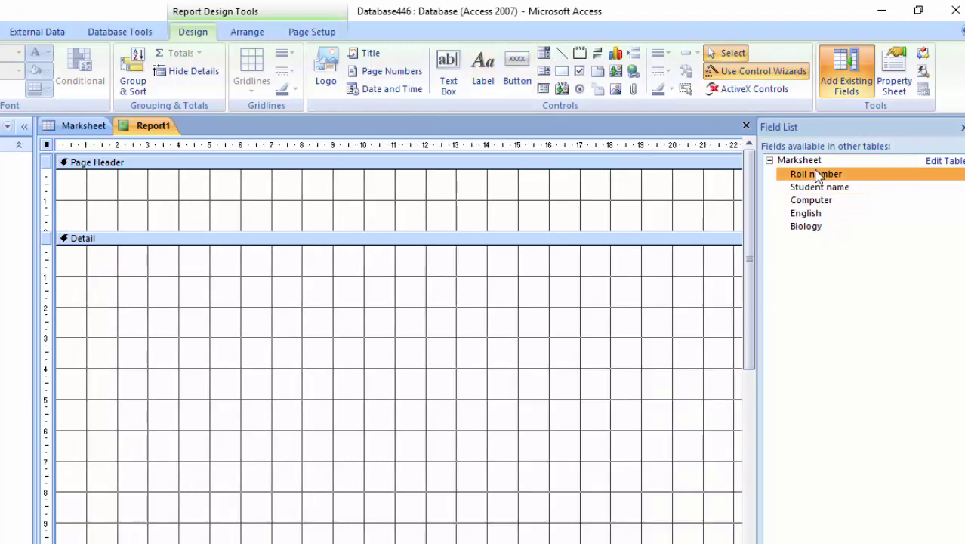
mouse_move(812, 176)
mouse_down()
mouse_move(707, 220)
mouse_move(87, 273)
mouse_up()
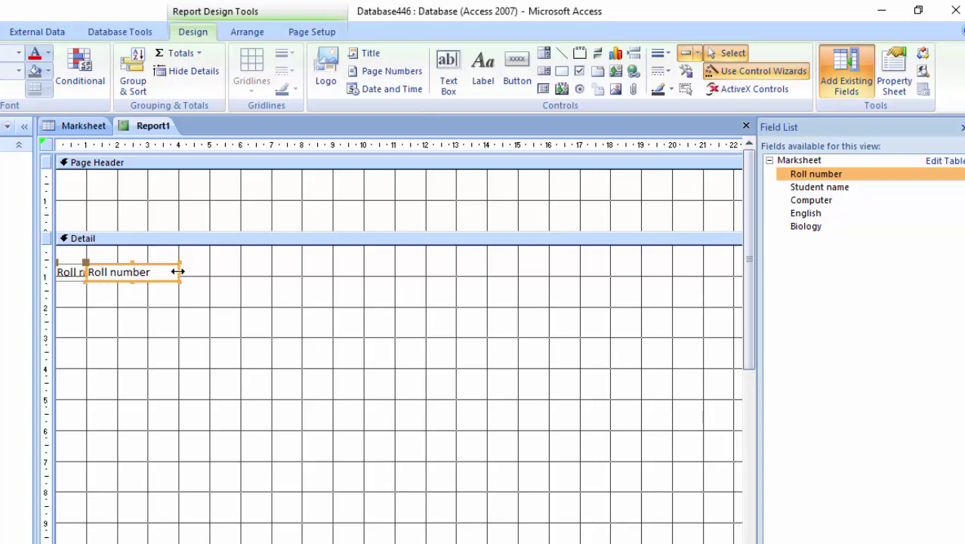
drag(178, 271, 211, 272)
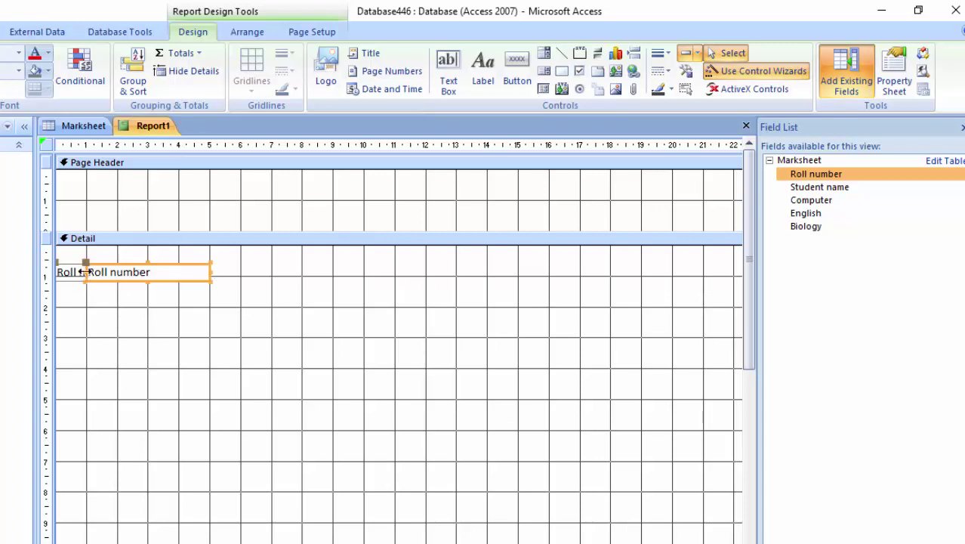
drag(85, 271, 106, 272)
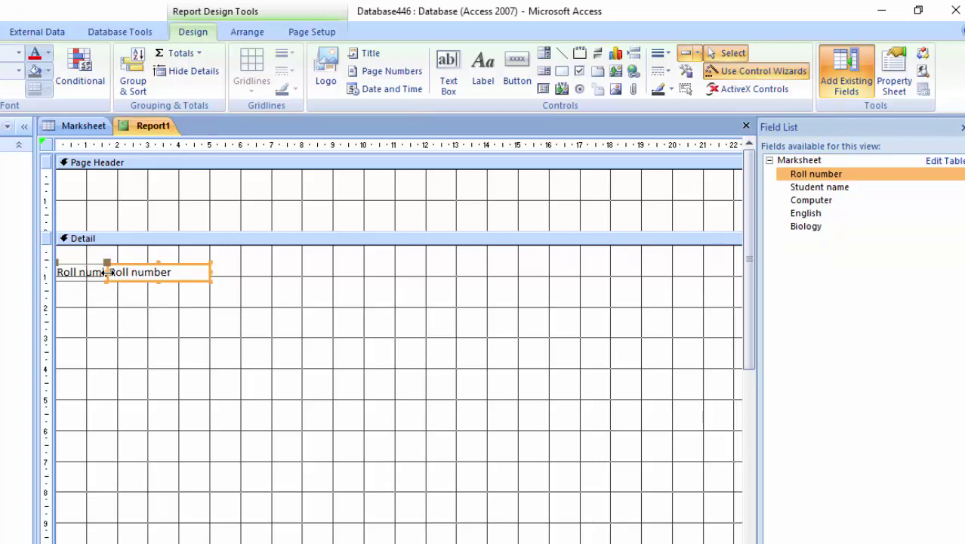
click(212, 279)
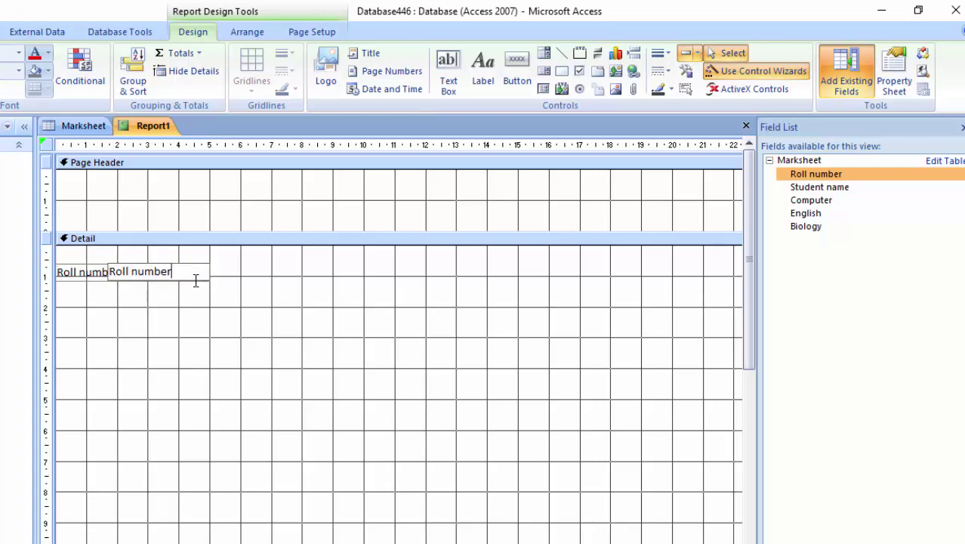
click(318, 238)
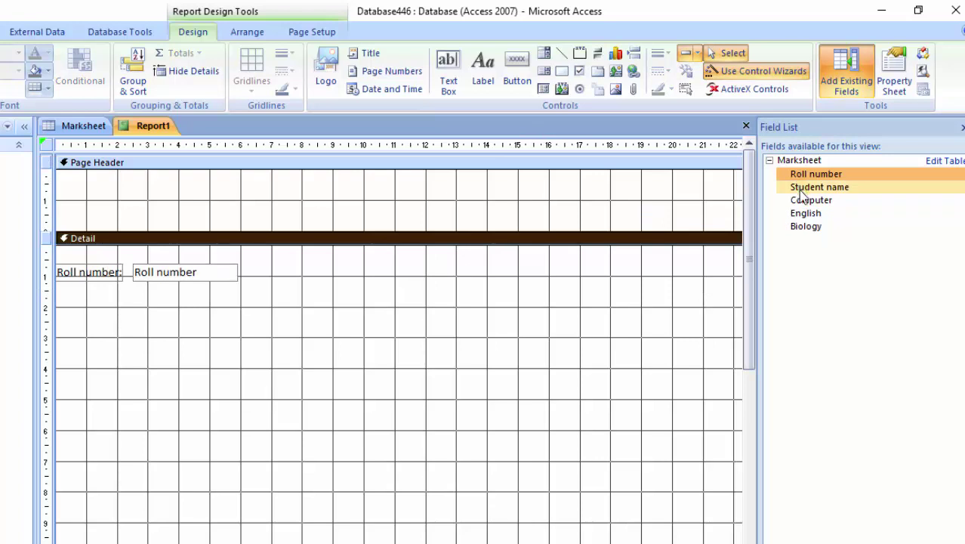
Step: Add the Student name, Computer and English fields in a row in the Detail section
drag(816, 189, 319, 285)
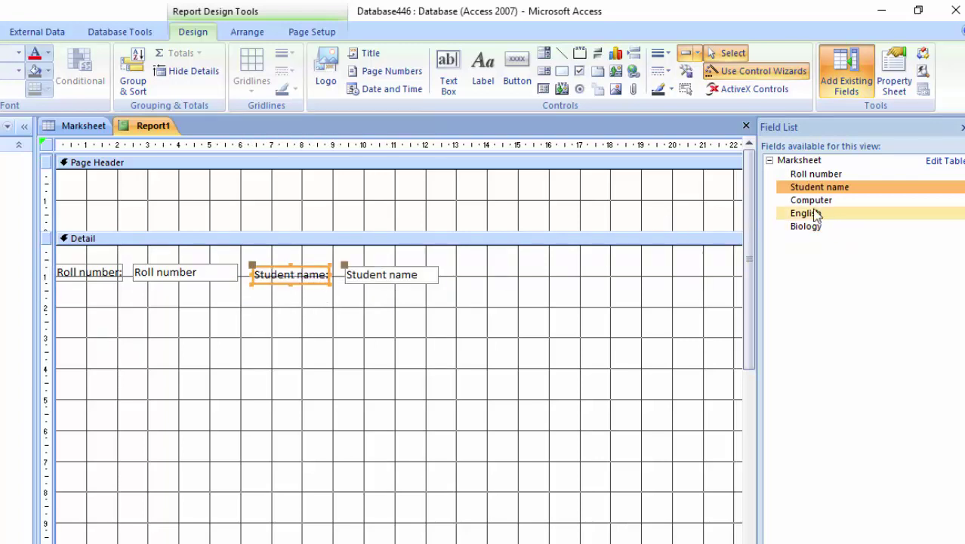
mouse_move(811, 200)
mouse_down()
mouse_move(574, 298)
mouse_move(541, 278)
mouse_move(504, 280)
mouse_up()
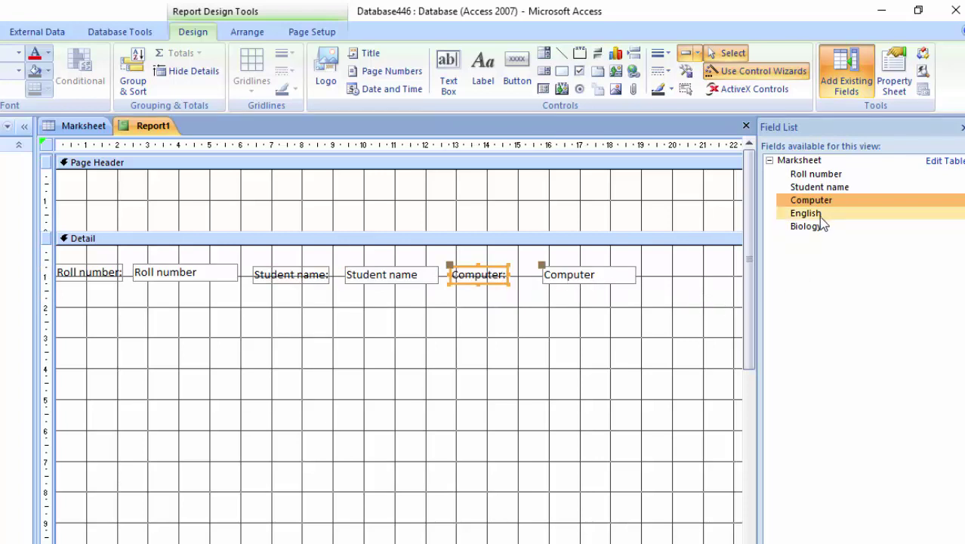
mouse_move(818, 217)
mouse_down()
mouse_move(720, 290)
mouse_move(703, 279)
mouse_up()
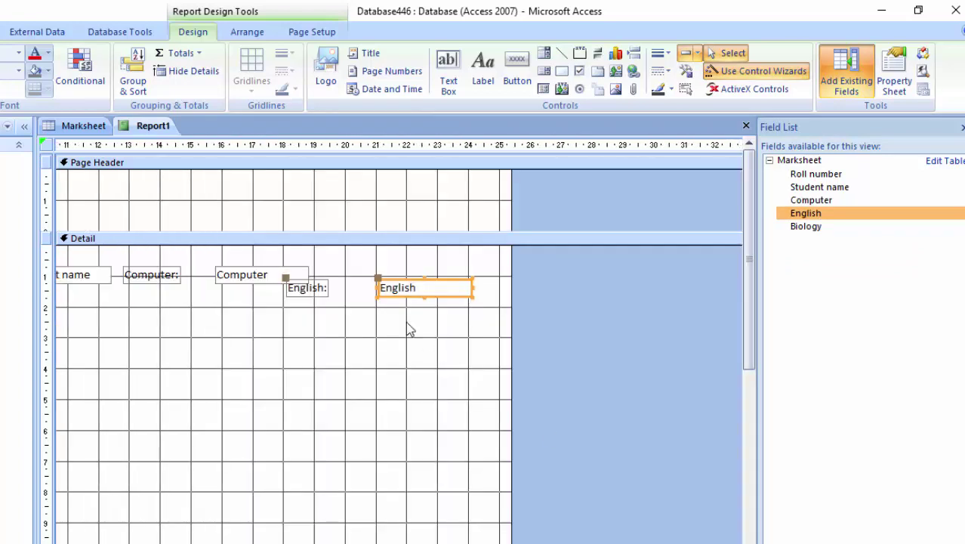
drag(326, 294, 362, 281)
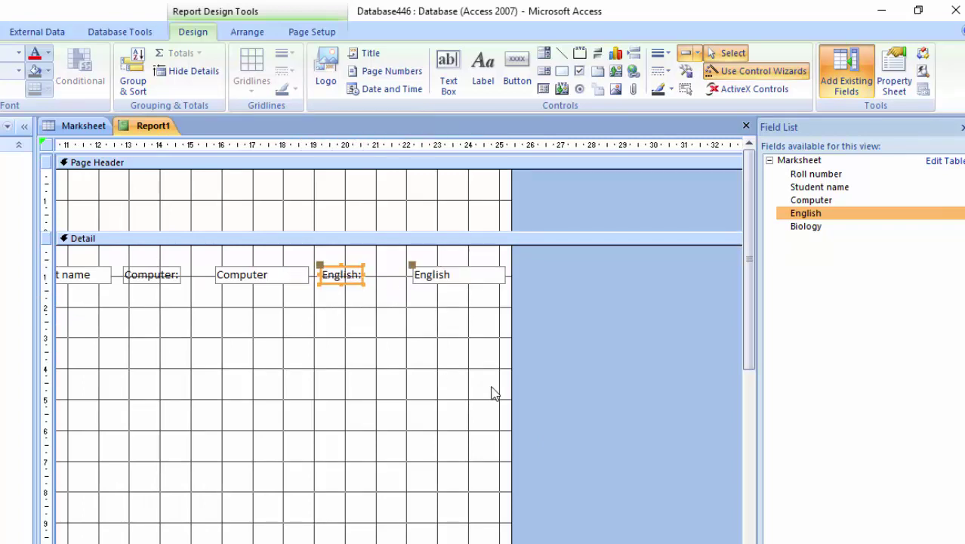
Step: Widen the report and add the Biology field at the end of the row
drag(512, 383, 667, 436)
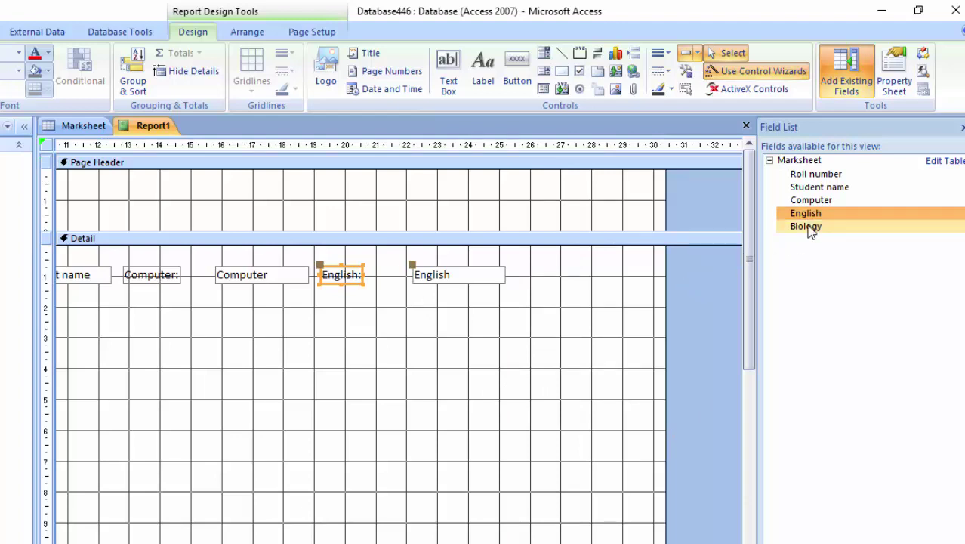
click(802, 228)
mouse_move(802, 230)
mouse_down()
mouse_move(540, 286)
mouse_move(527, 299)
mouse_move(554, 289)
mouse_up()
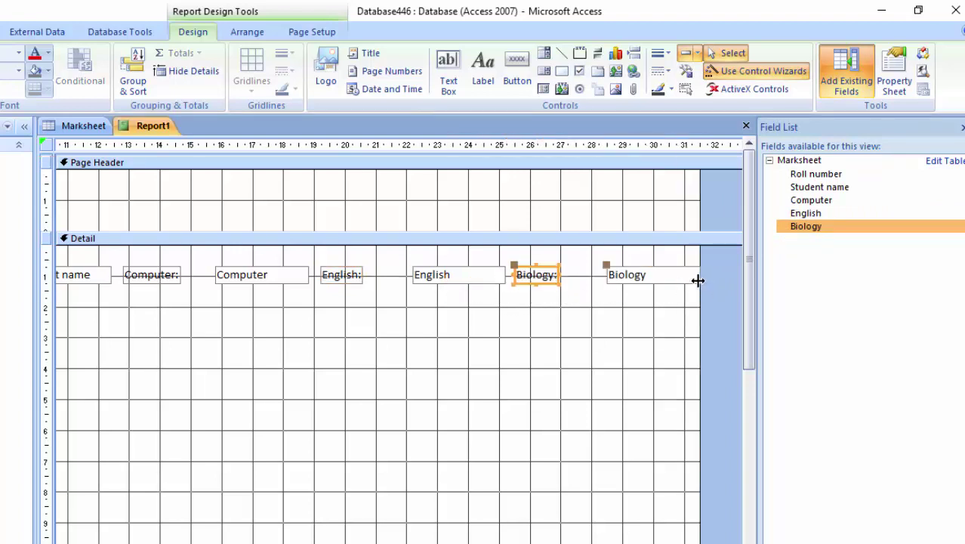
drag(697, 280, 727, 298)
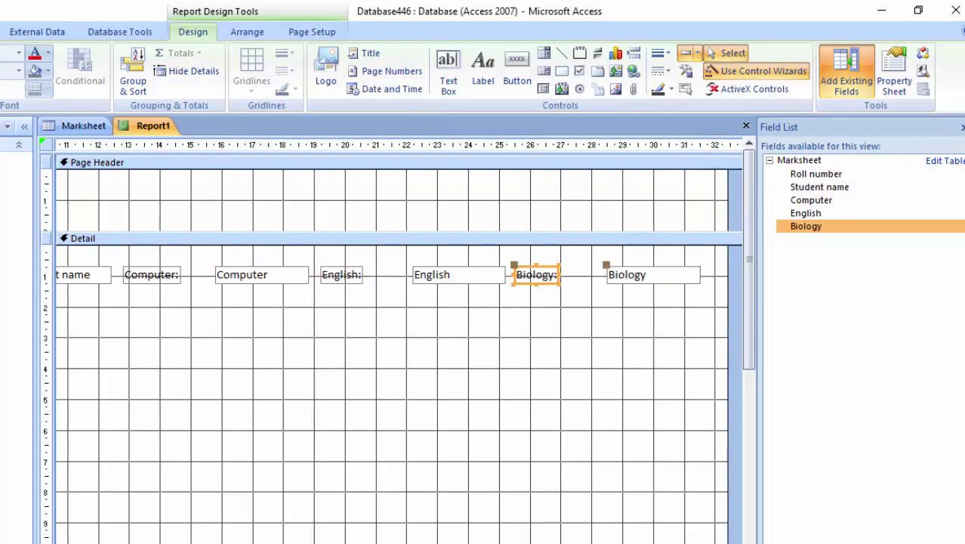
scroll(398, 340, left, 10)
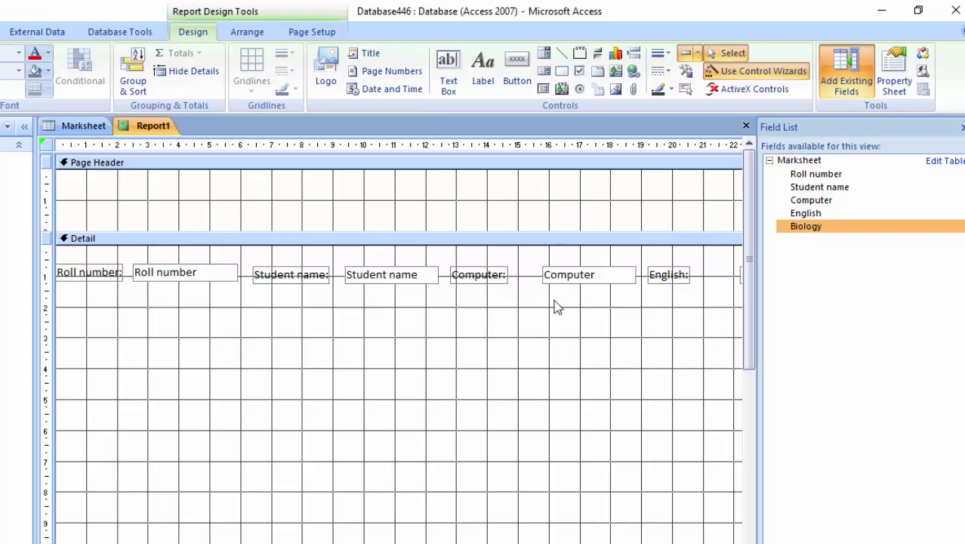
Step: Draw an unbound text box below the field row and position its Text5 label
click(448, 71)
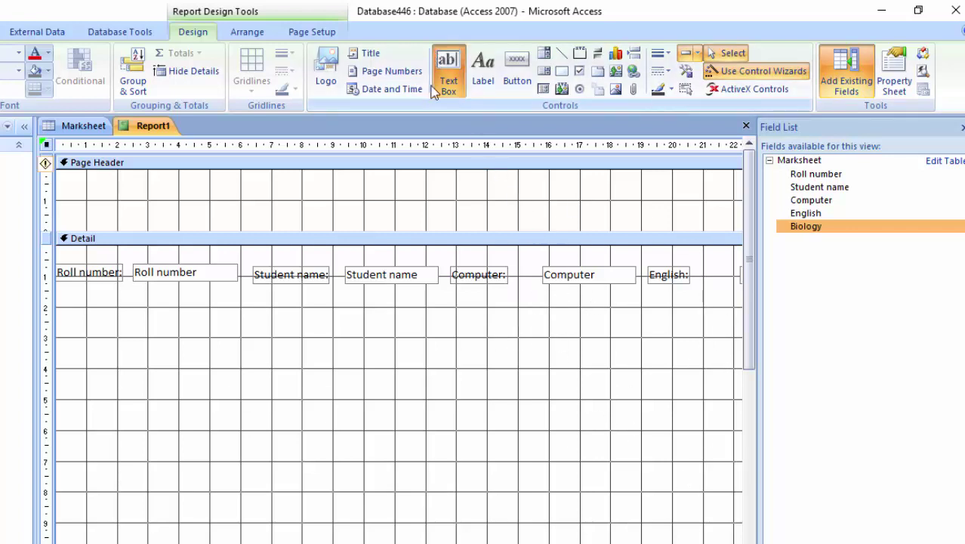
drag(349, 304, 524, 336)
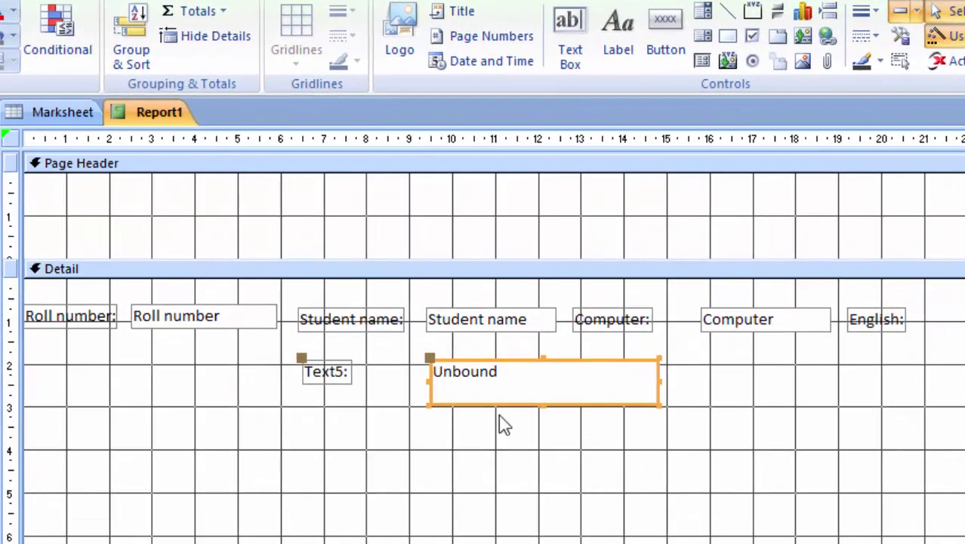
click(277, 324)
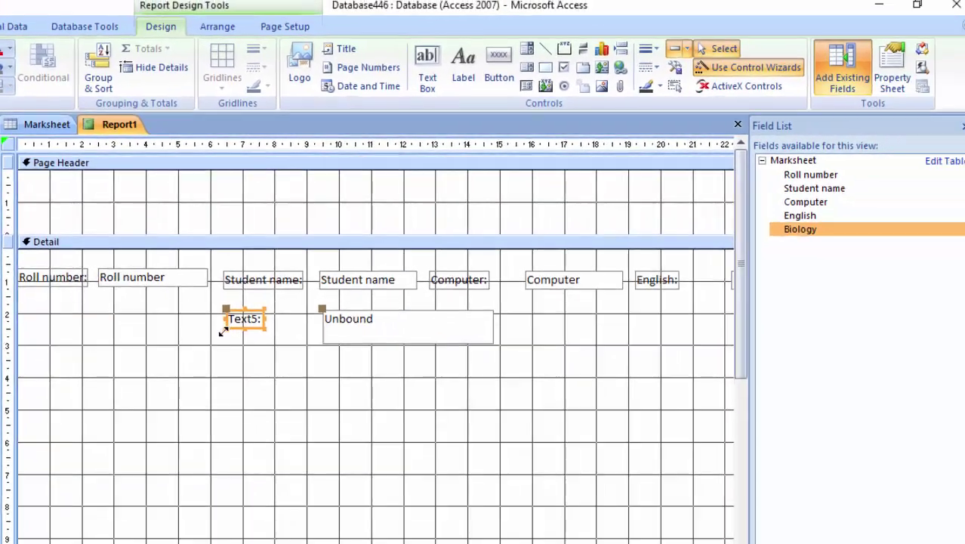
drag(287, 376, 263, 379)
drag(208, 332, 209, 332)
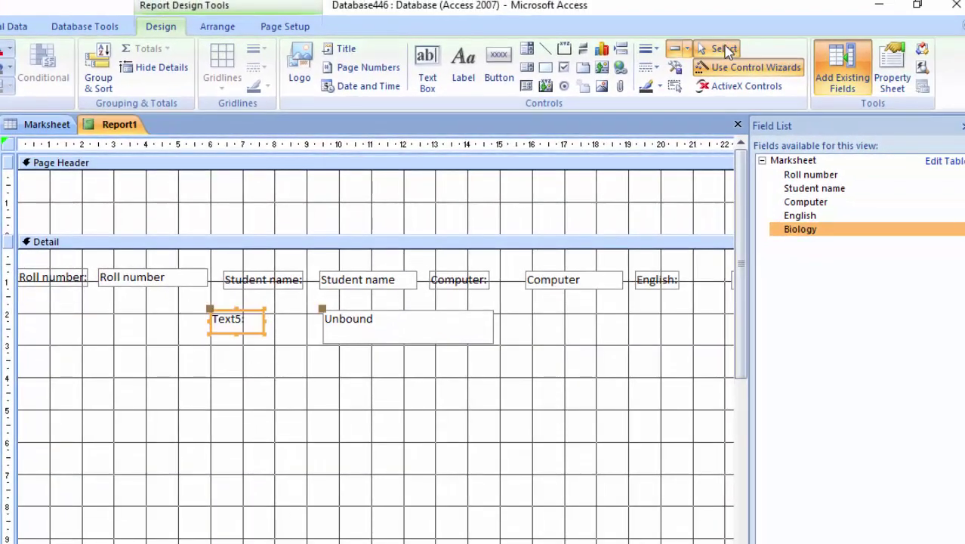
Step: Set the label's caption to 'Obtaned Marks' and widen it to show fully
click(891, 70)
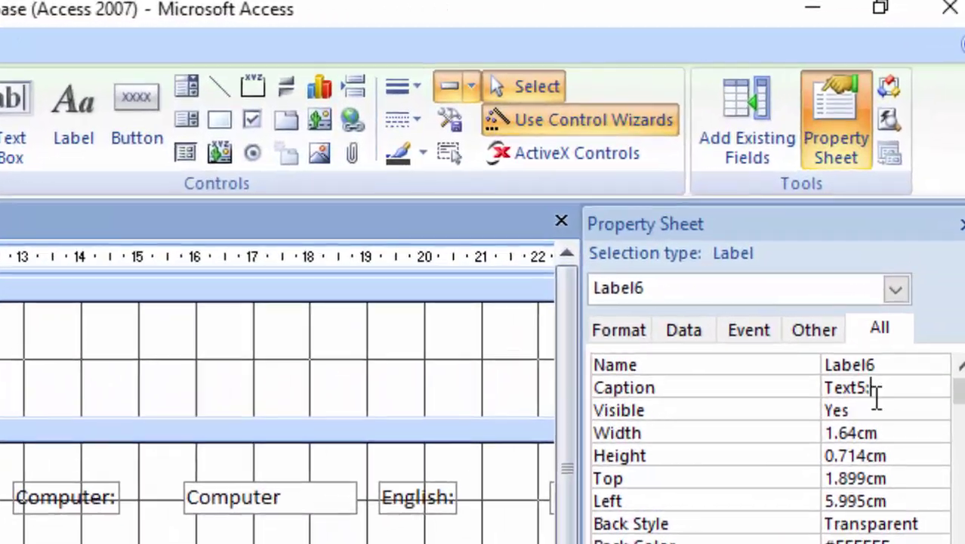
drag(902, 278, 814, 283)
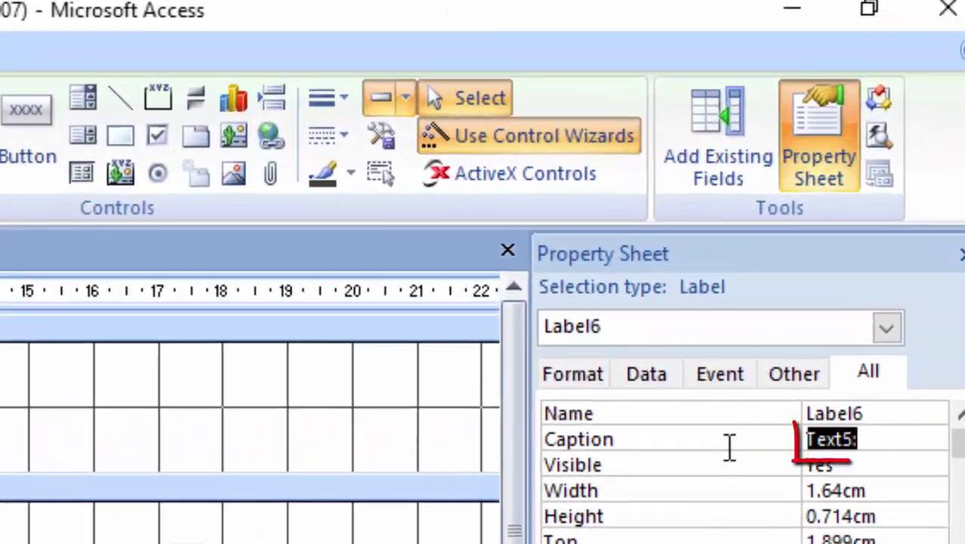
key(Delete)
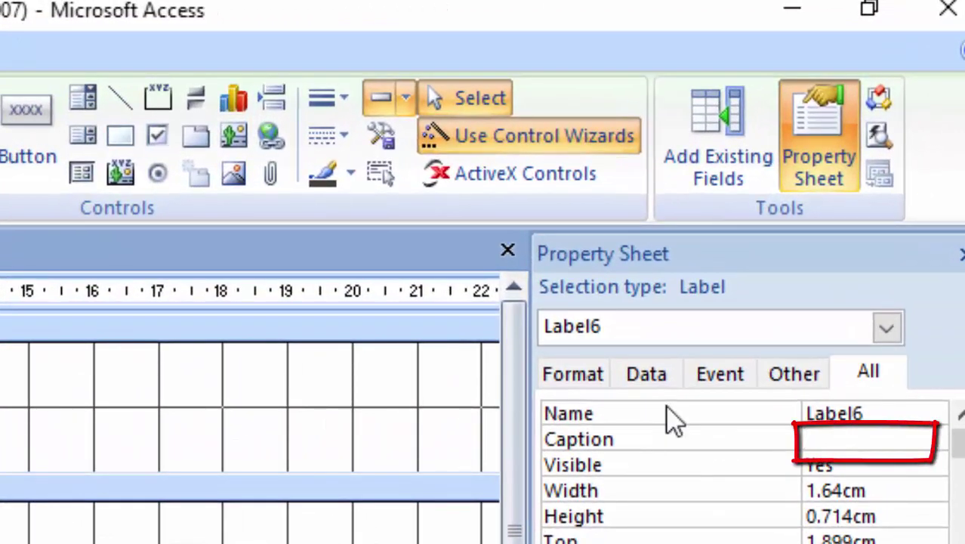
text(Obta)
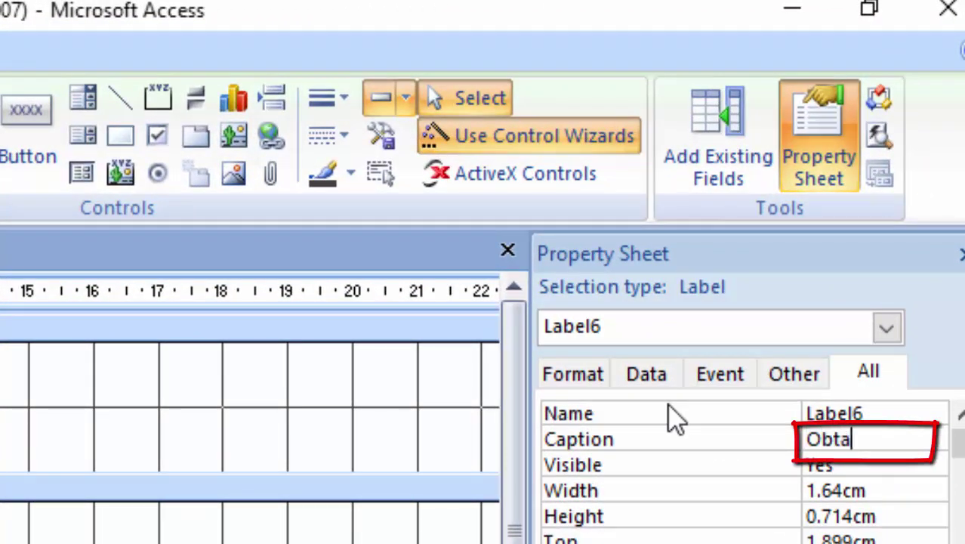
text(ined )
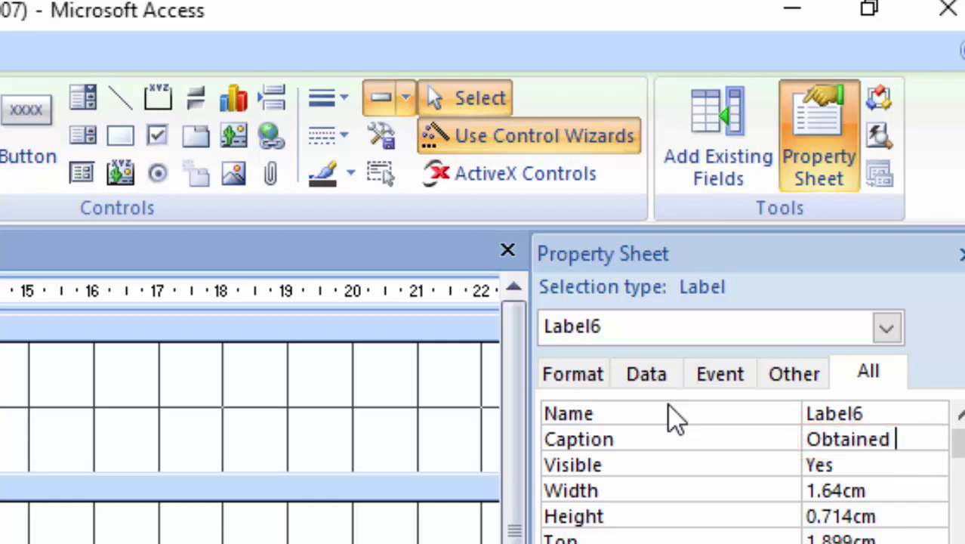
text(Mark)
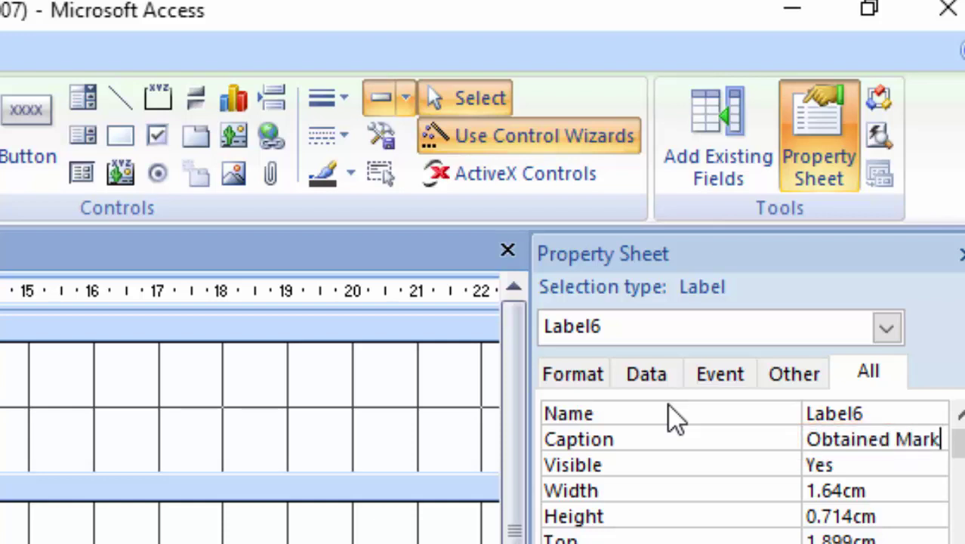
text(s)
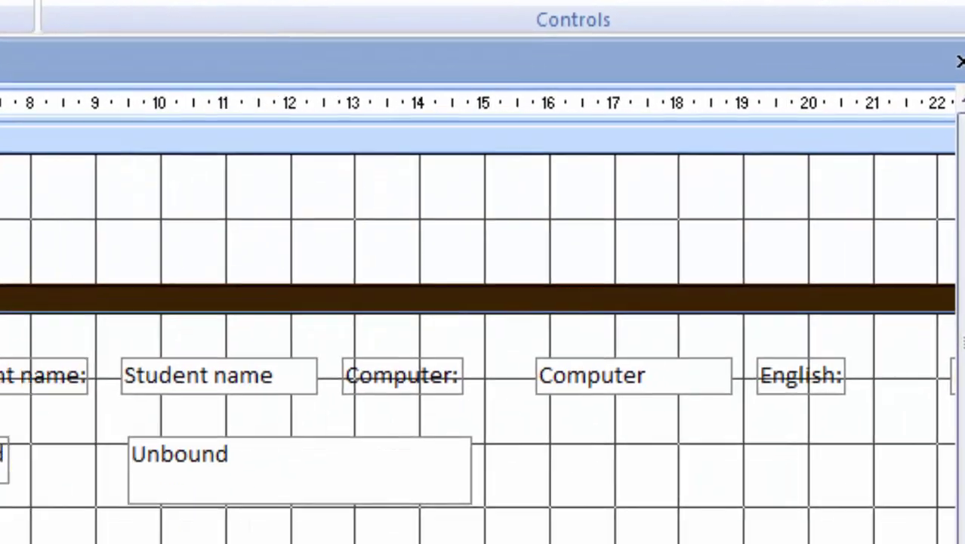
click(280, 355)
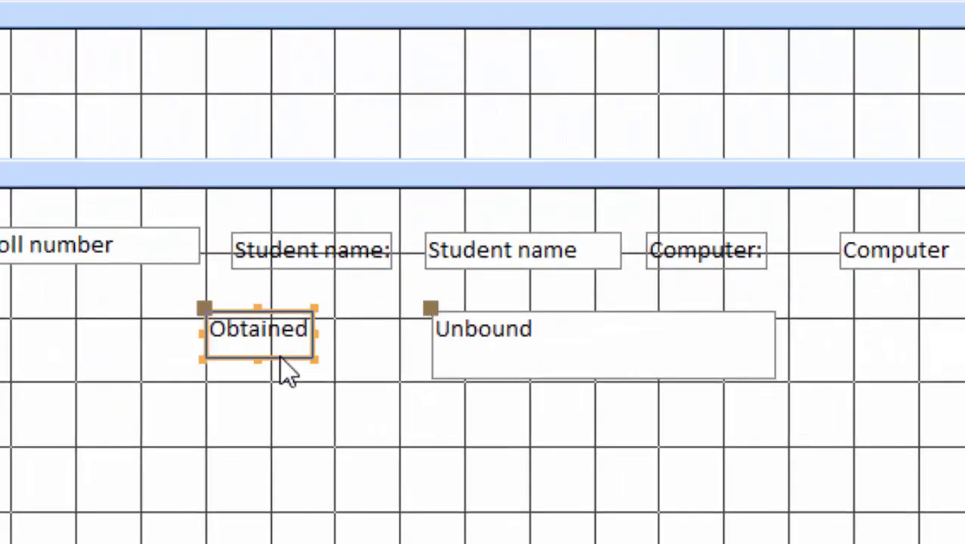
drag(201, 332, 119, 335)
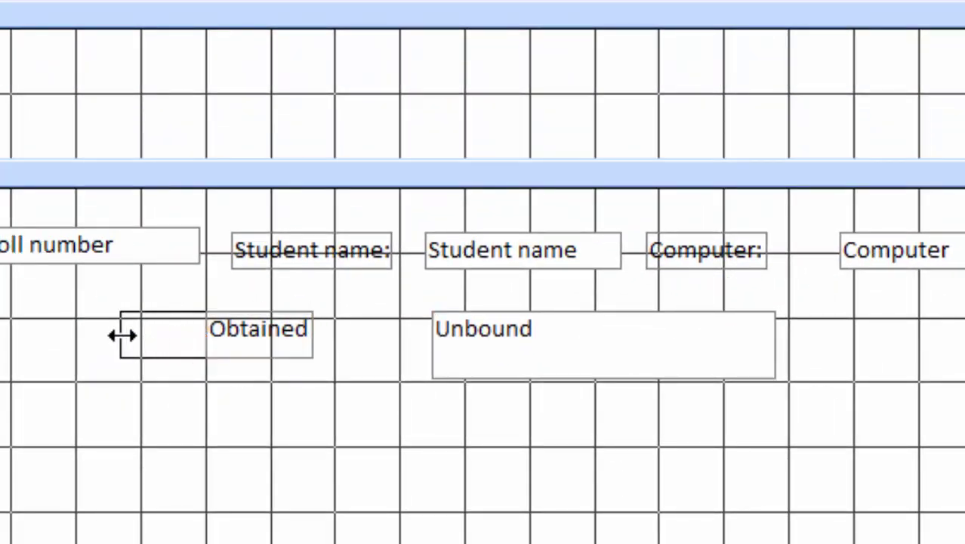
click(295, 445)
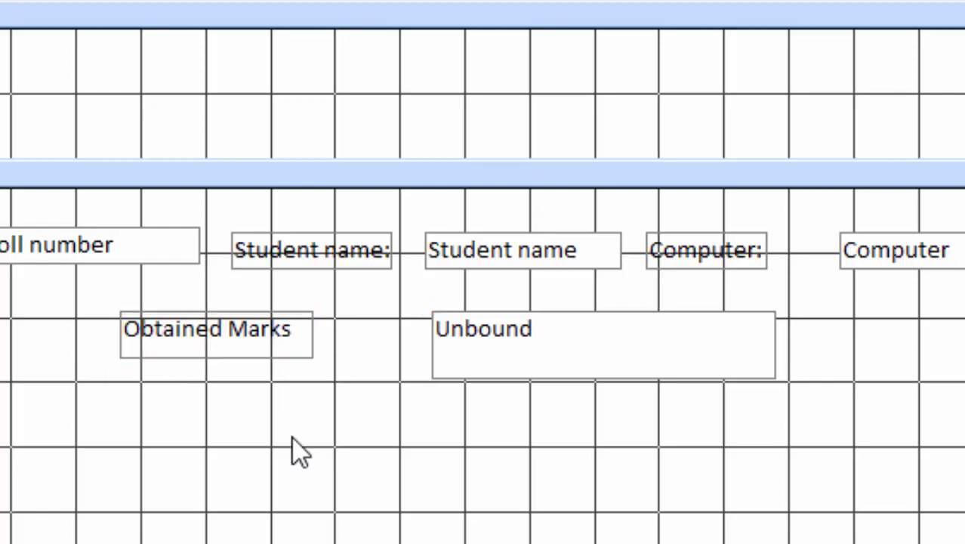
click(510, 370)
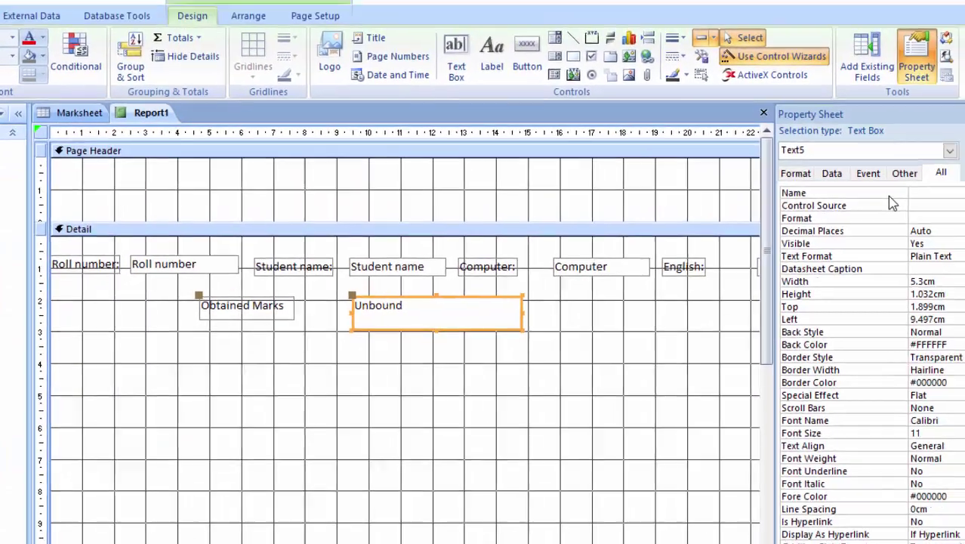
Step: Set the first unbound text box's Name property to 'Obtained Marks' in the Property Sheet
click(856, 204)
text(O)
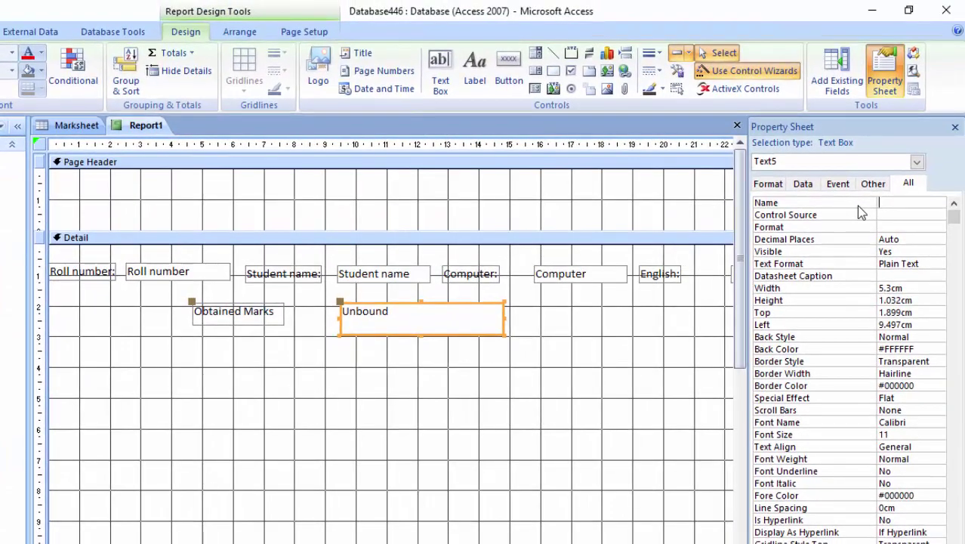
text(bta)
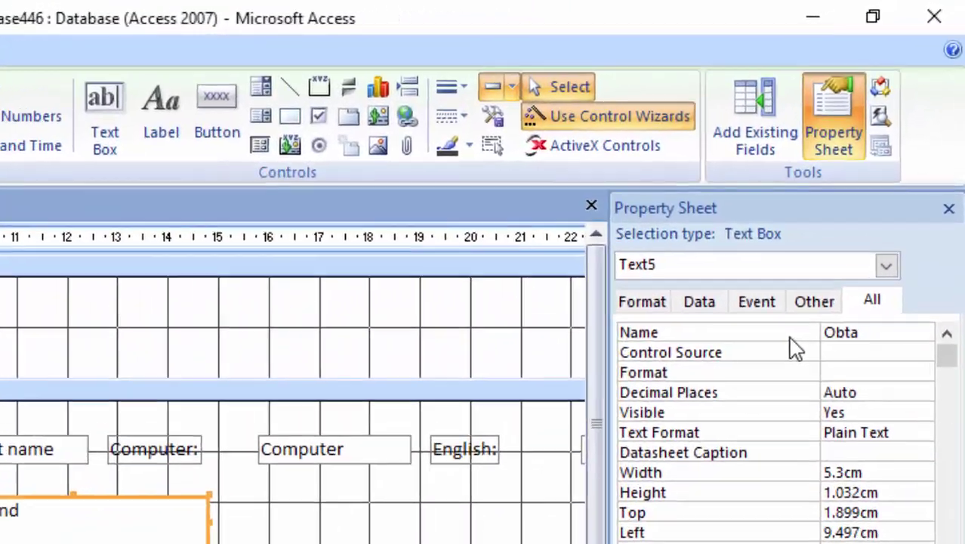
text(ined )
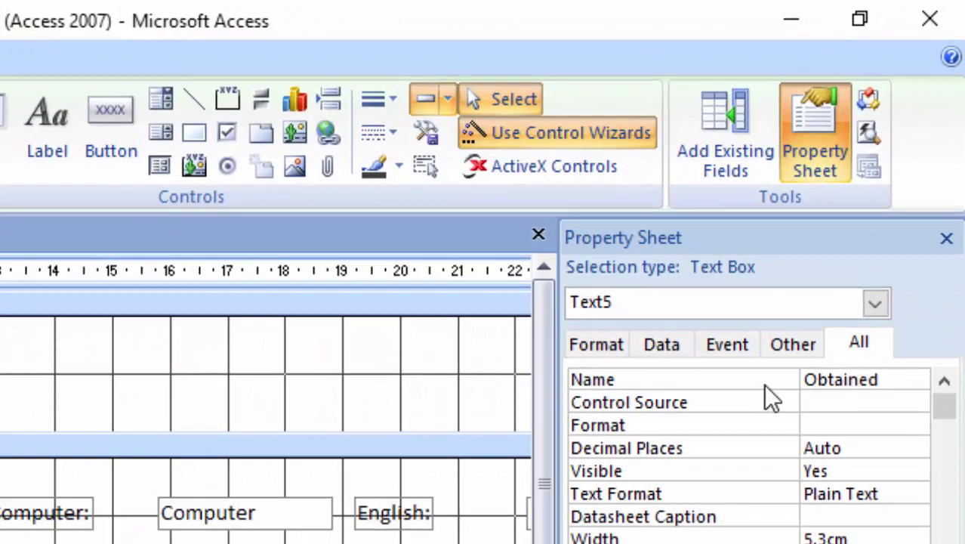
text(Marks)
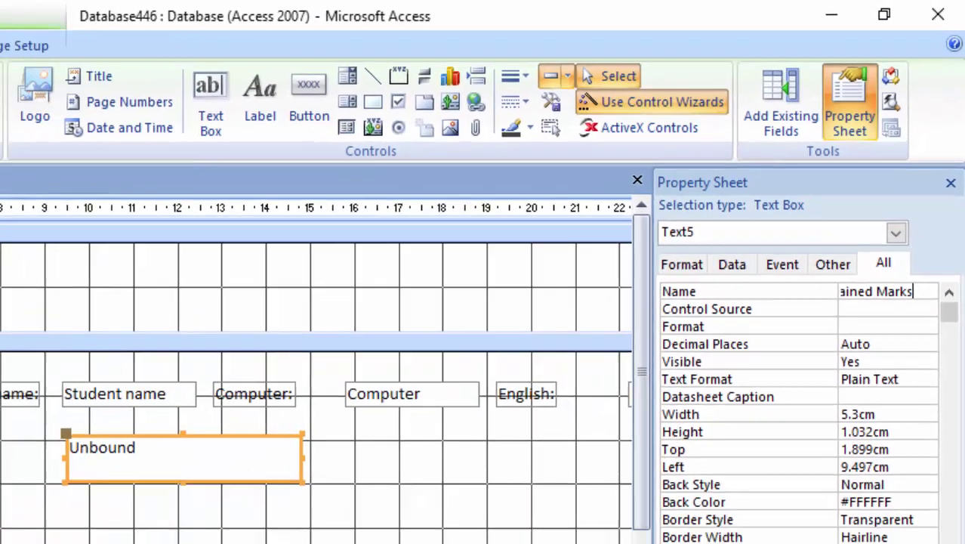
click(414, 310)
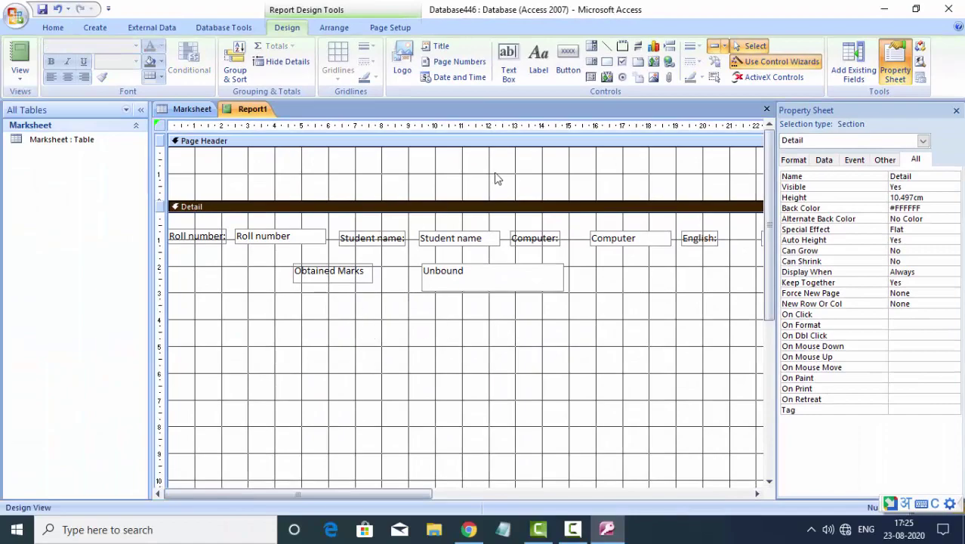
Step: Draw a second text box below Obtained Marks, widen its Text7 label and caption it 'Average'
click(508, 62)
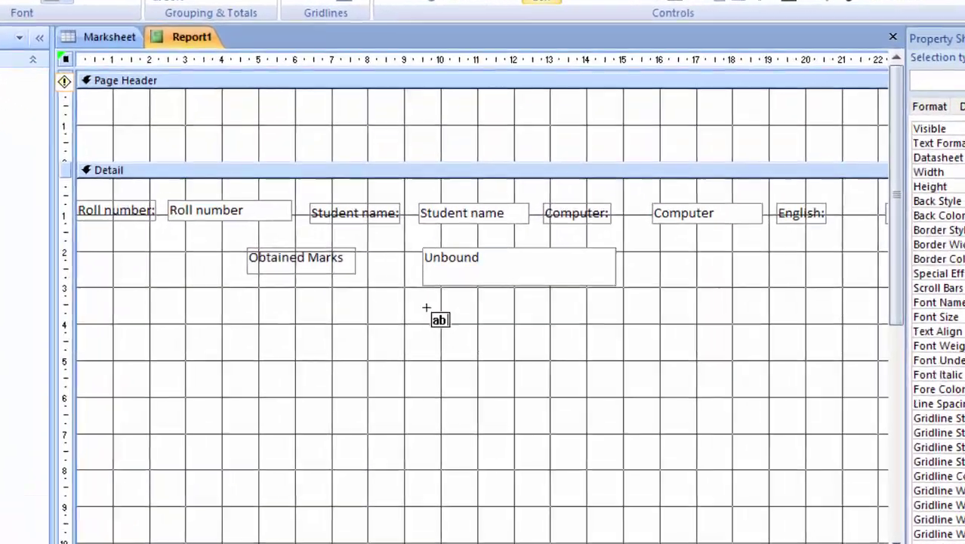
drag(427, 294, 644, 356)
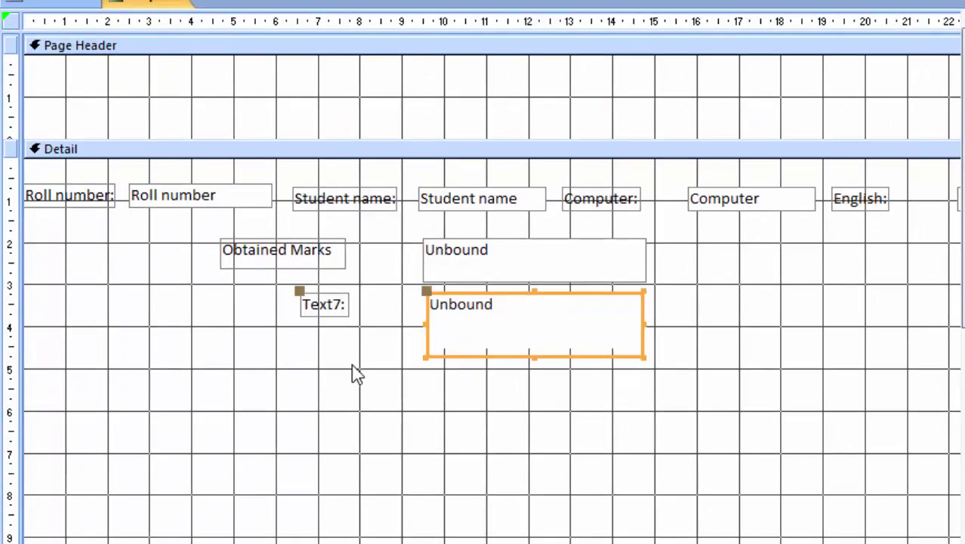
click(320, 311)
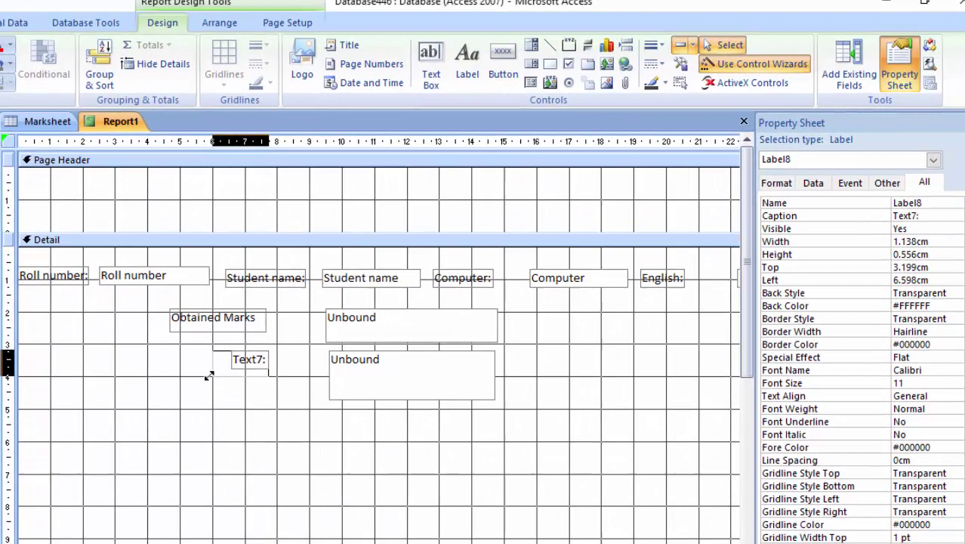
drag(230, 370, 168, 383)
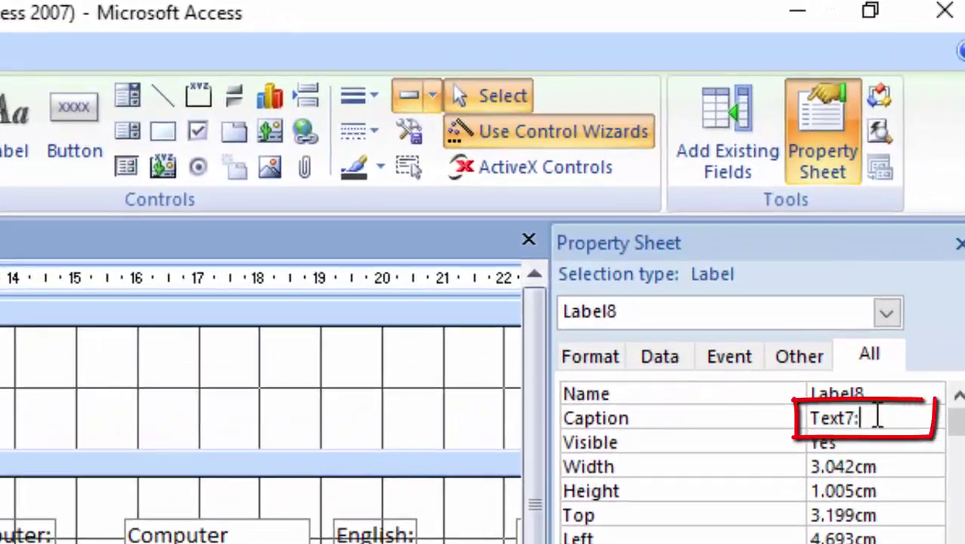
click(848, 221)
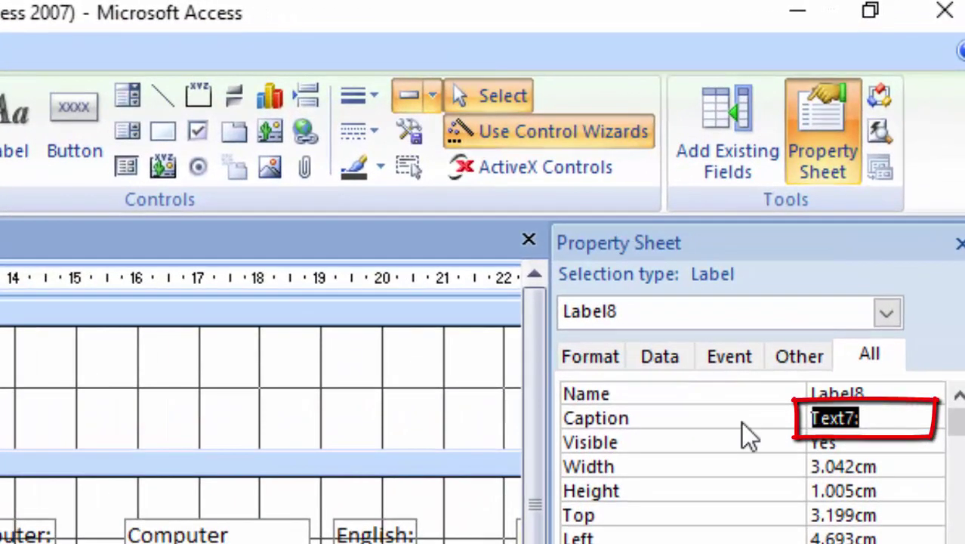
key(BackSpace)
text(Av)
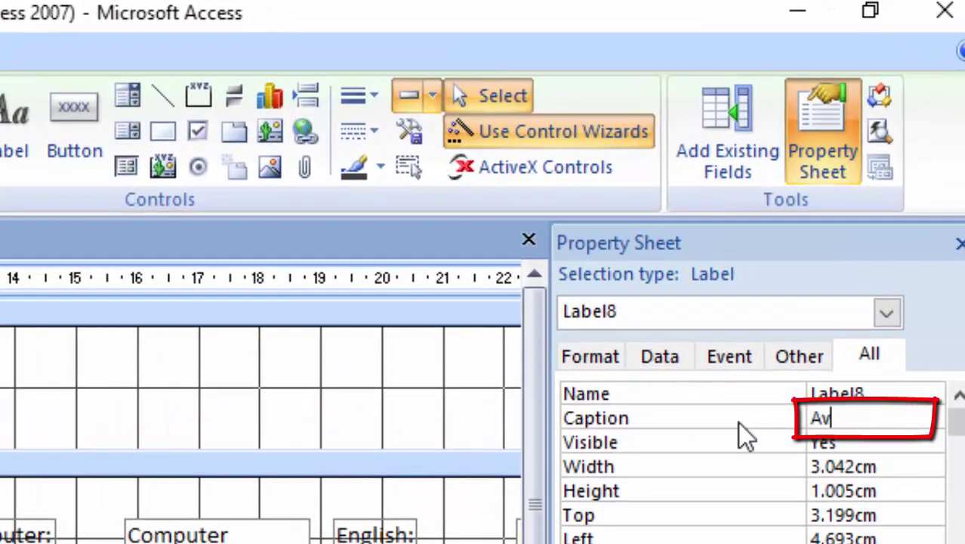
text(erag)
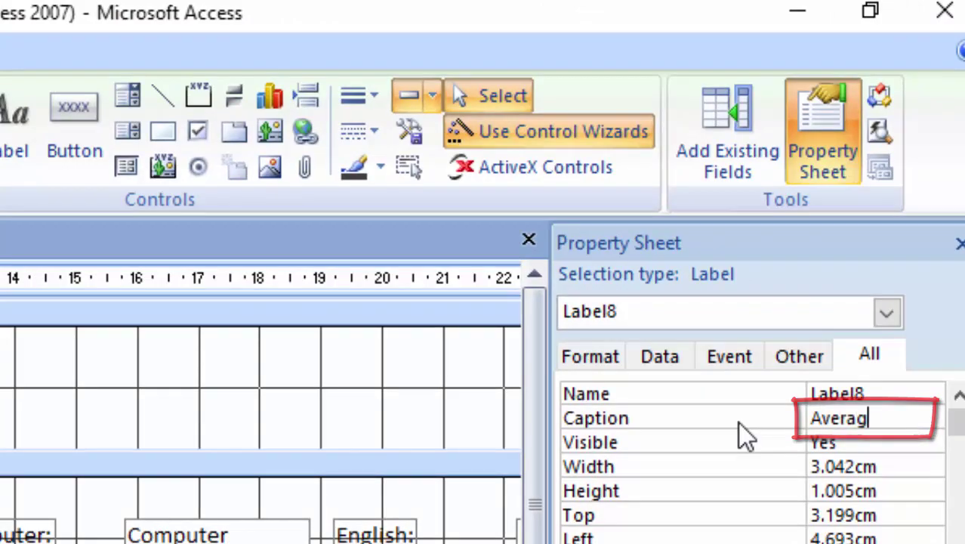
text(e)
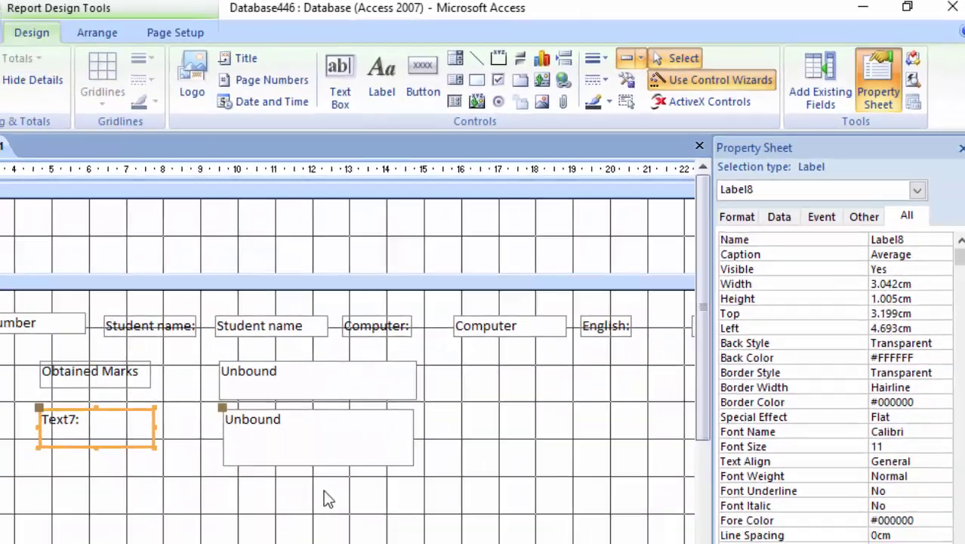
Step: Resize the new text box and rename it from Text7 to 'Average'
click(370, 449)
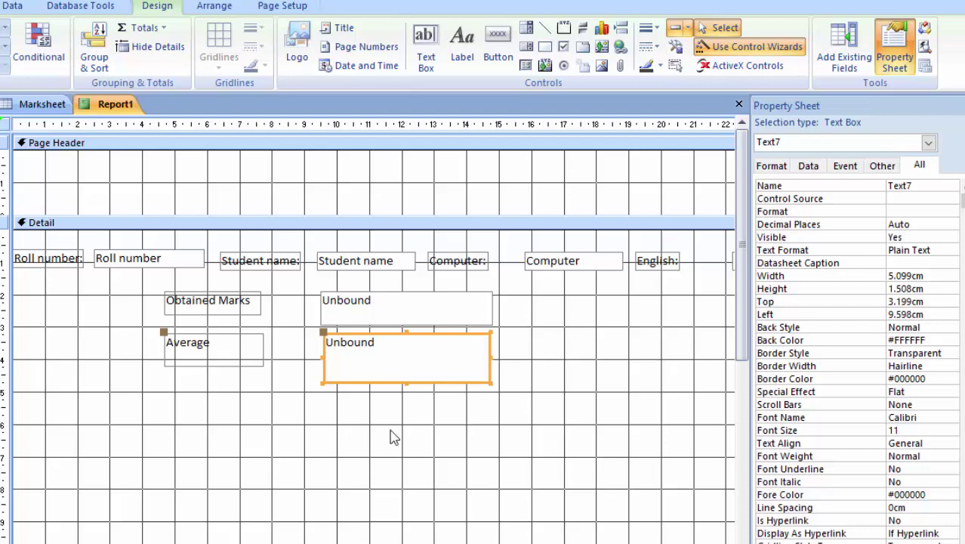
drag(489, 383, 496, 368)
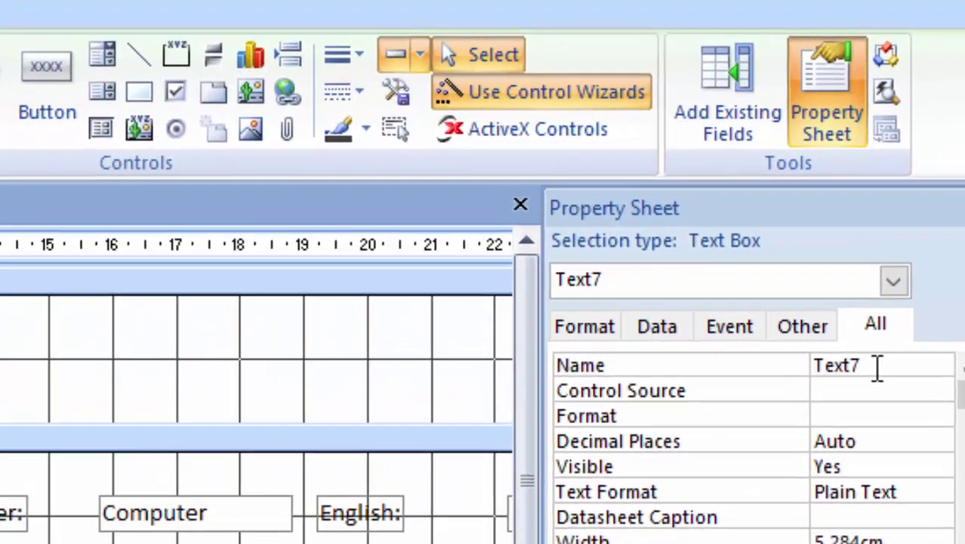
double_click(876, 368)
key(BackSpace)
text(A)
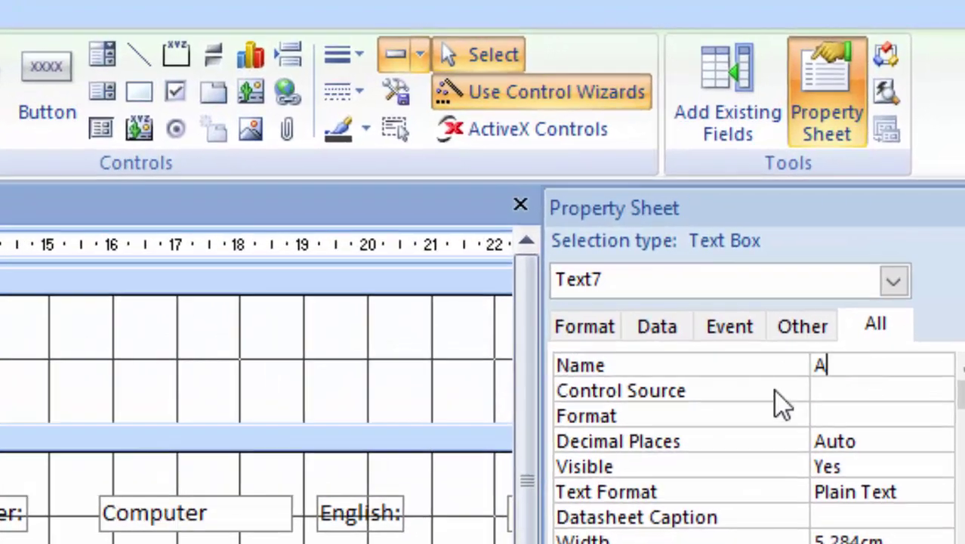
text(verag)
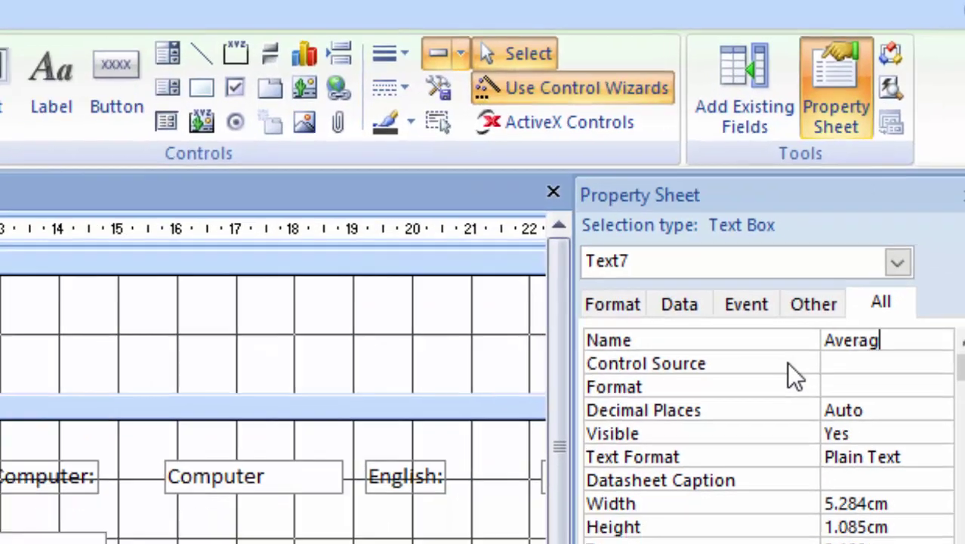
text(e)
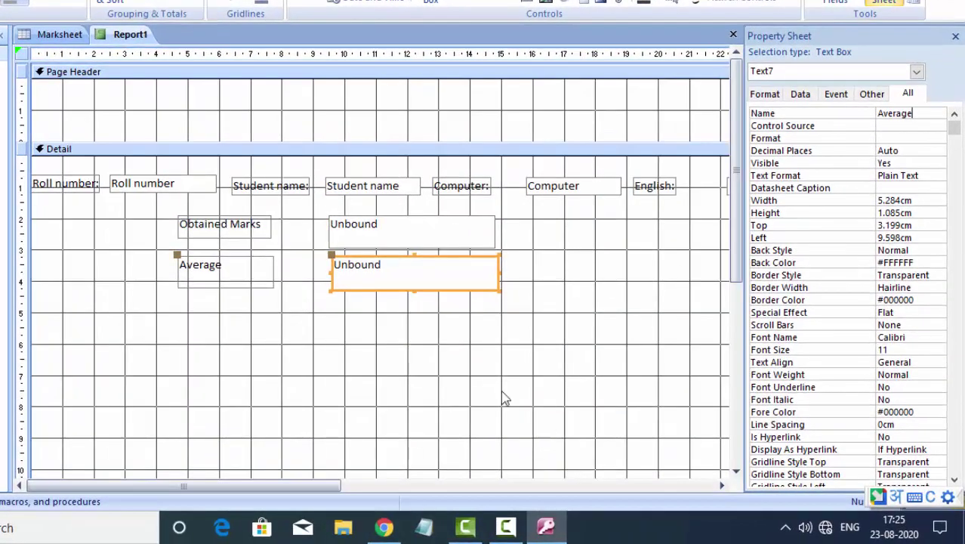
click(504, 398)
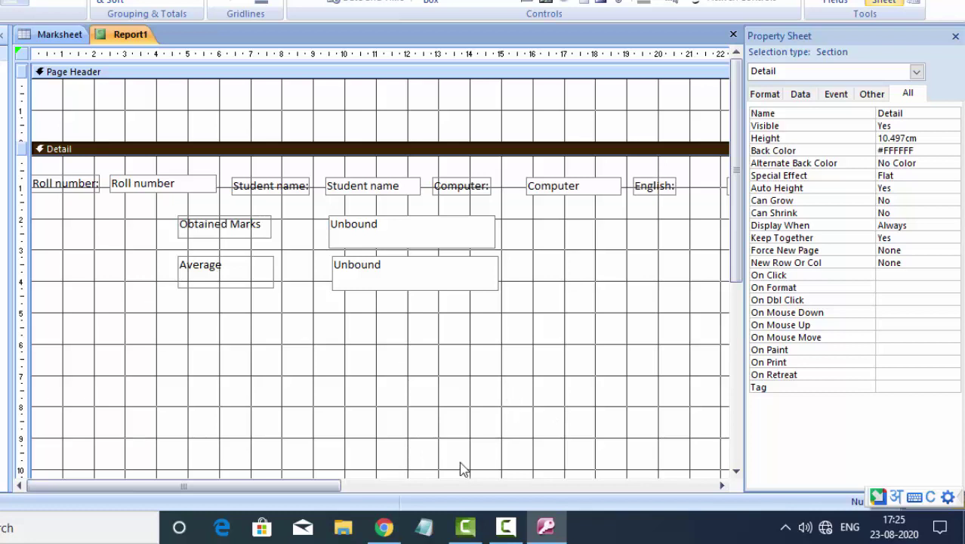
Step: Shorten the Detail section and collapse the Page Footer to zero height
scroll(510, 437, down, 2)
drag(424, 422, 450, 261)
drag(332, 340, 354, 277)
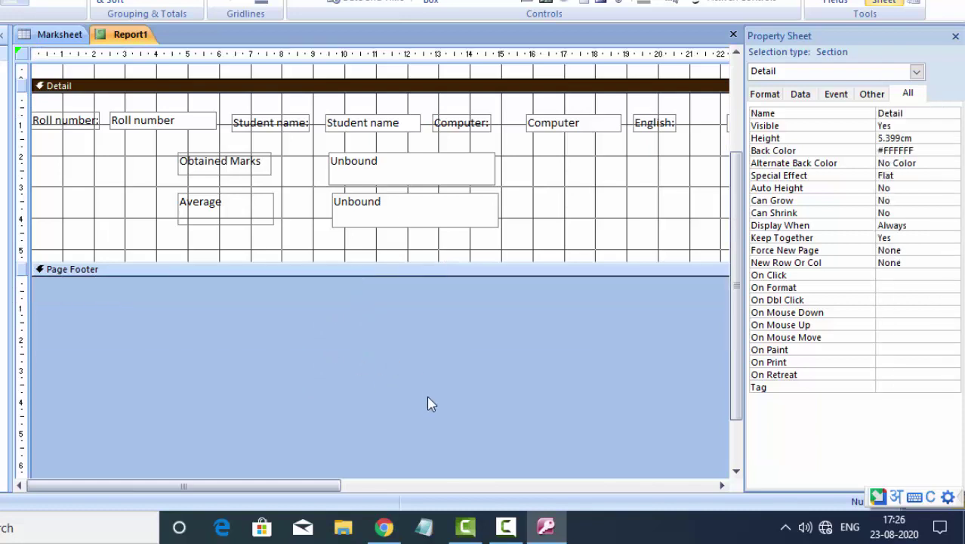
scroll(421, 358, up, 1)
Step: Give all Detail labels and text boxes solid dark grey (#404040) borders
drag(589, 261, 30, 96)
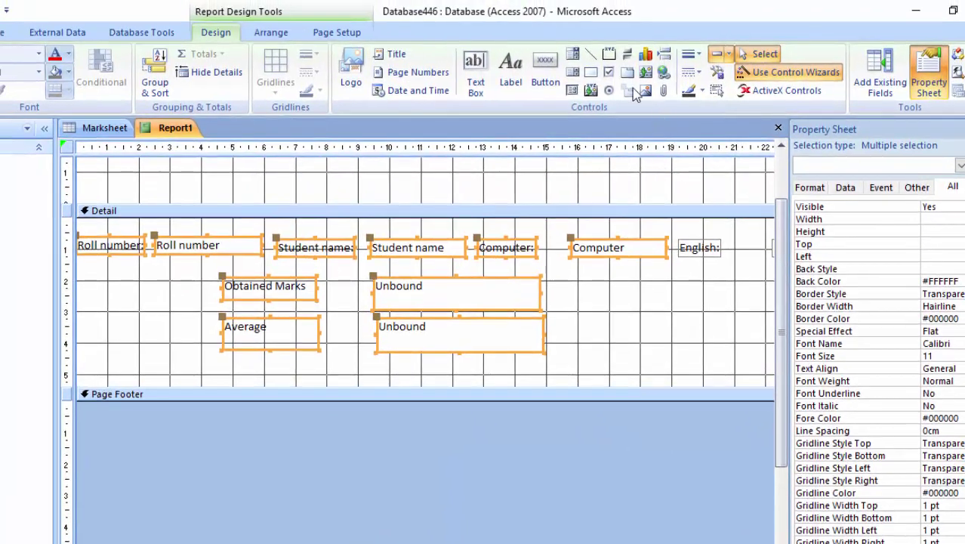
click(689, 91)
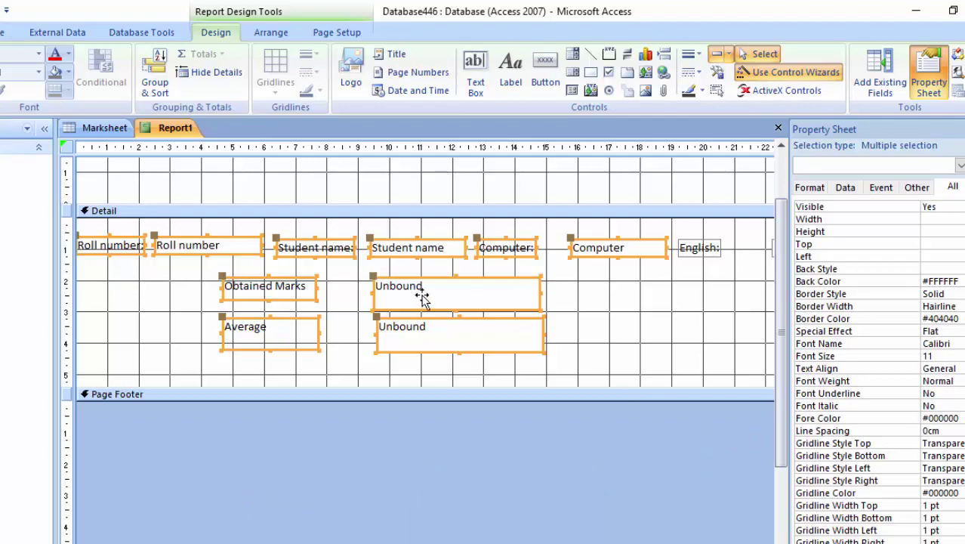
click(697, 333)
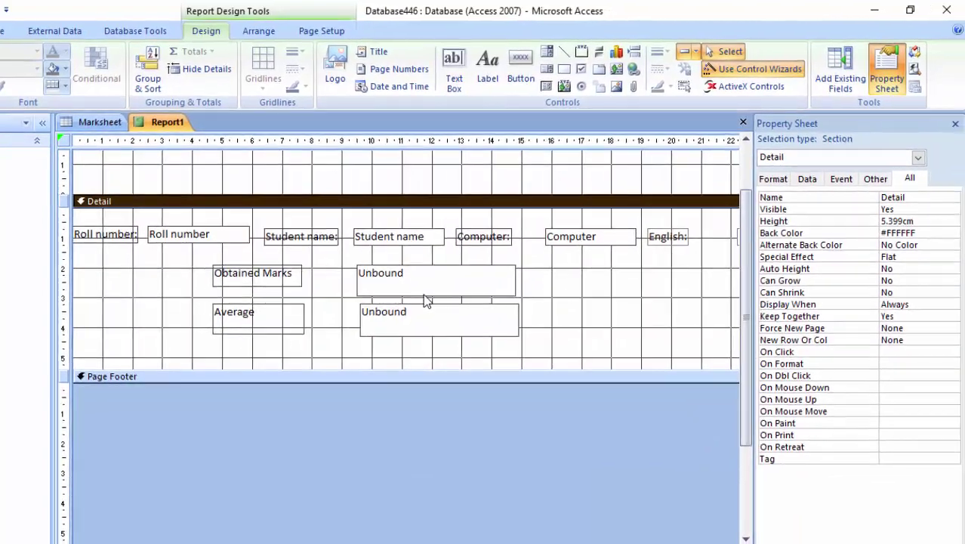
Step: Set the Obtained Marks box's Control Source to =[Computer] + [English] + [Biology] via Expression Builder
click(433, 300)
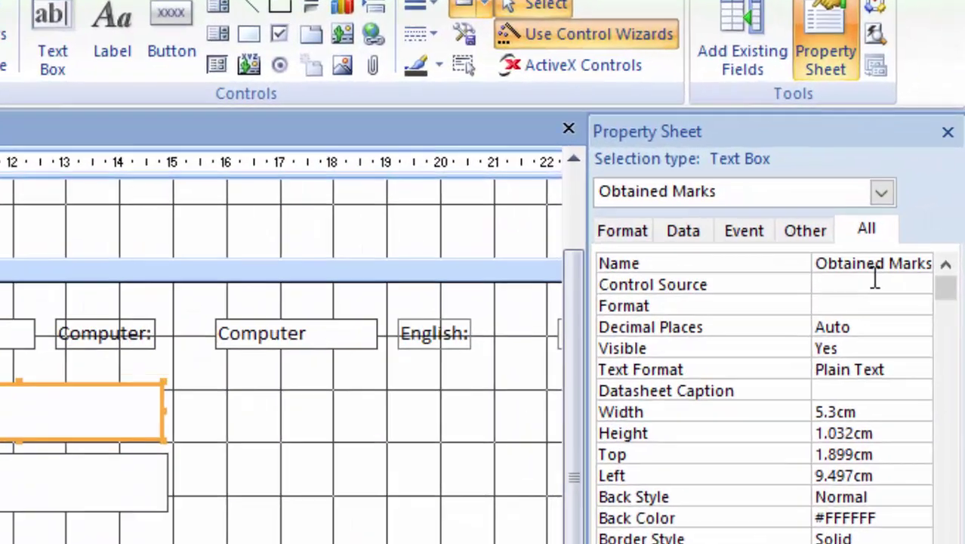
click(927, 211)
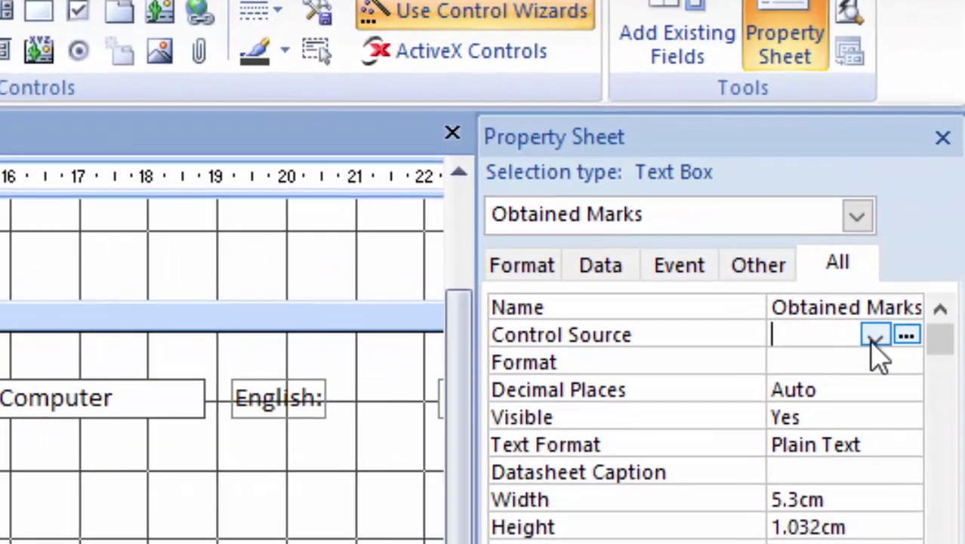
click(906, 336)
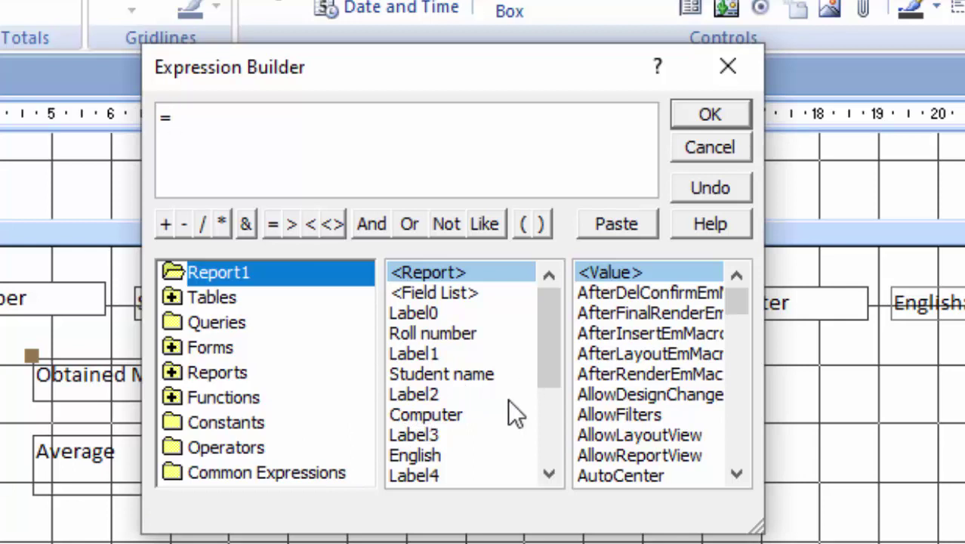
click(444, 416)
double_click(444, 417)
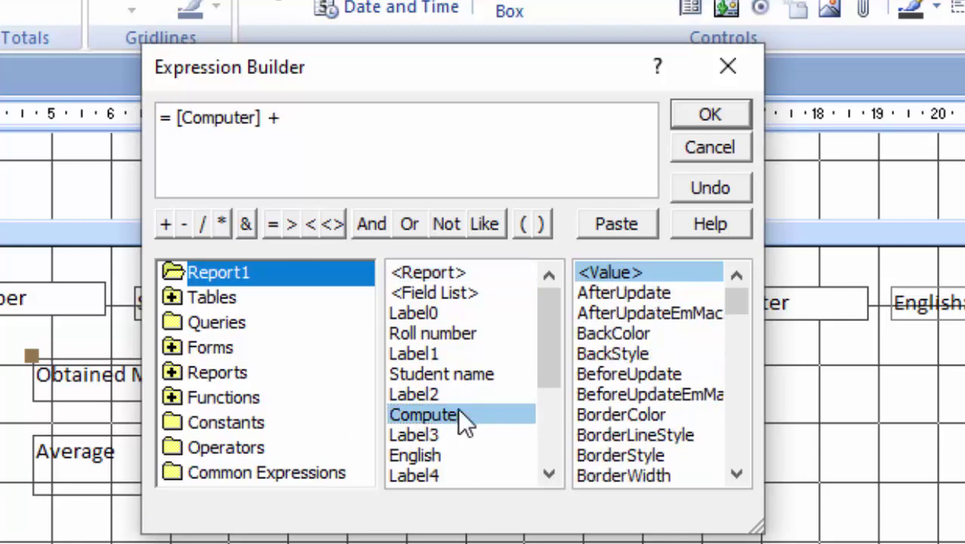
double_click(430, 462)
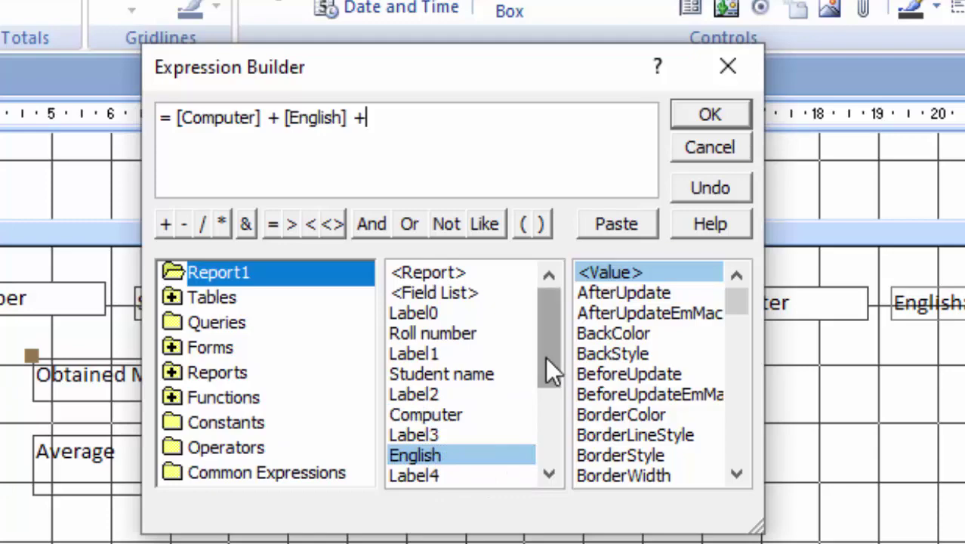
drag(545, 356, 542, 378)
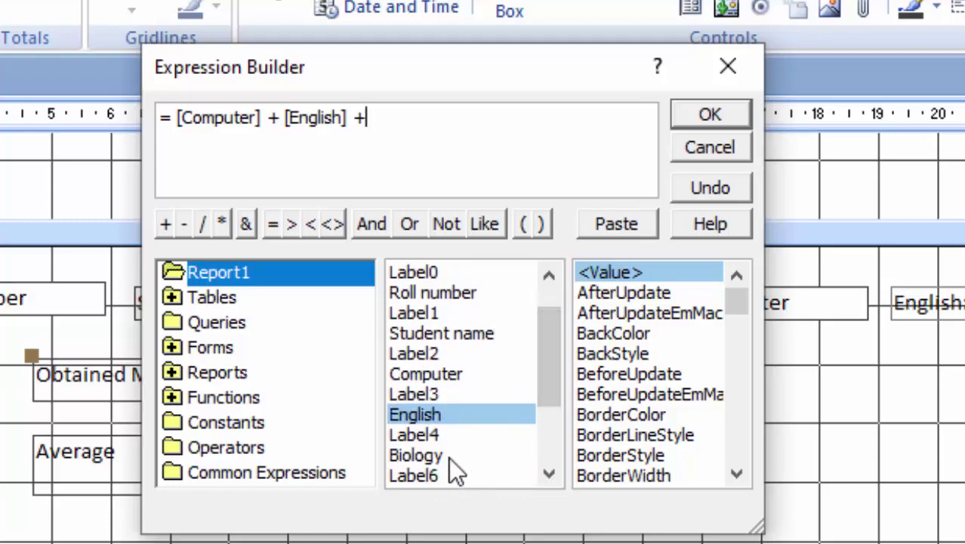
double_click(448, 457)
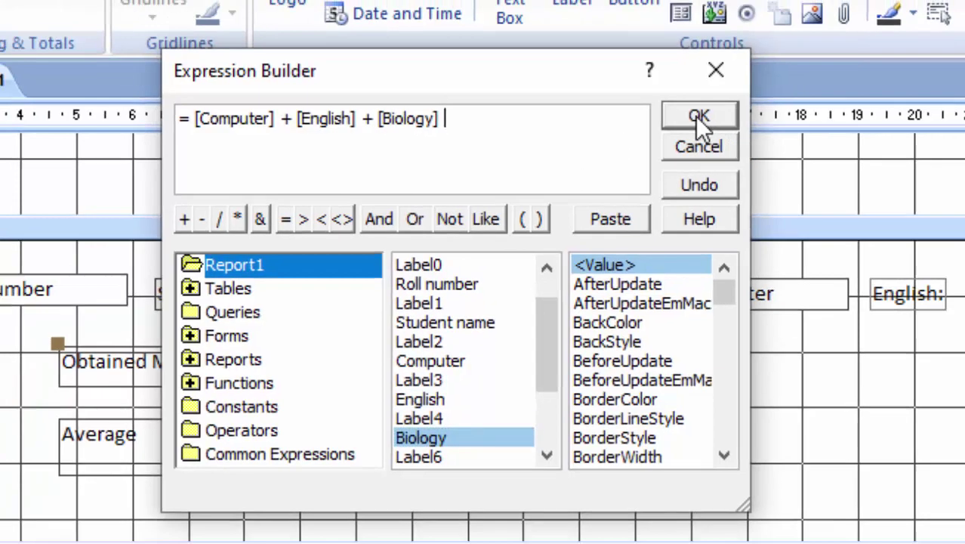
click(710, 114)
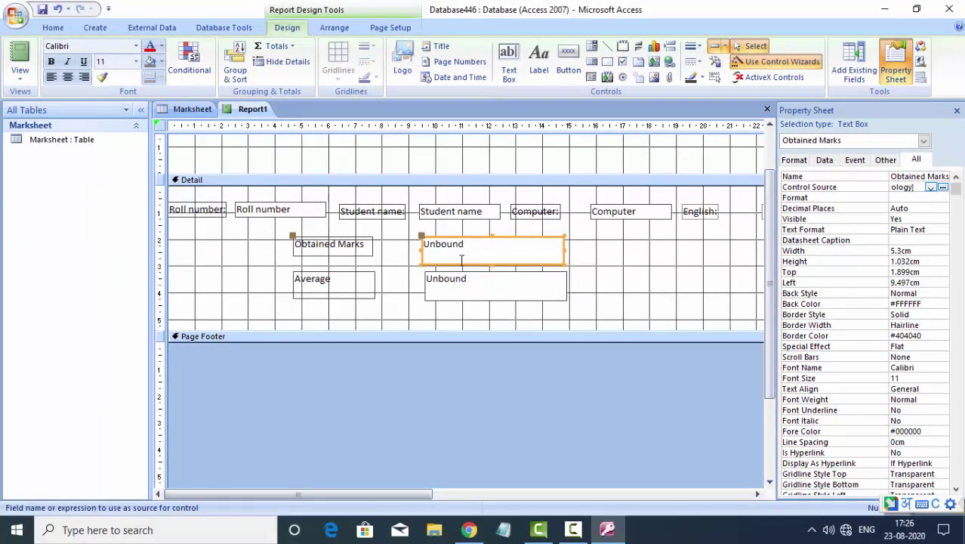
Step: Set the Average box's Control Source to =[Obtained Marks]/3 via Expression Builder
click(473, 298)
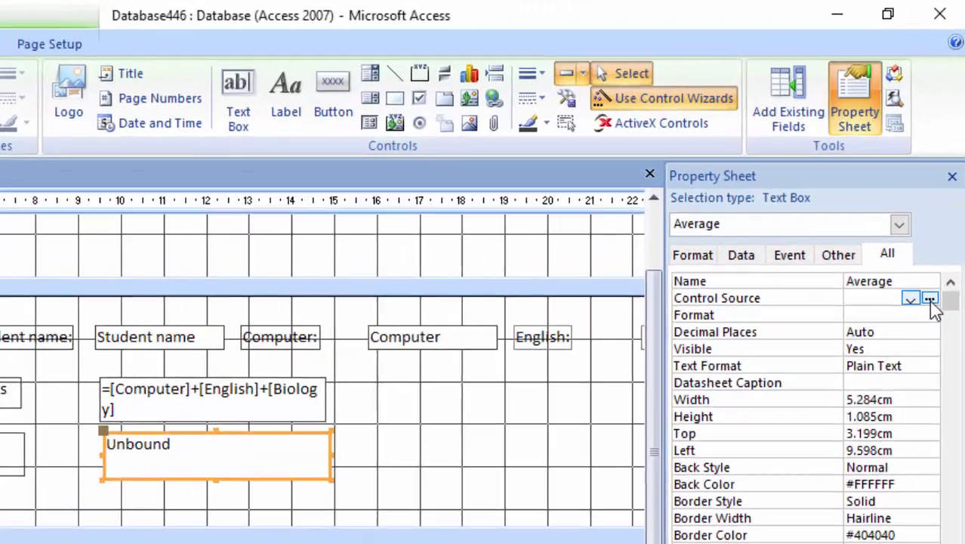
click(942, 186)
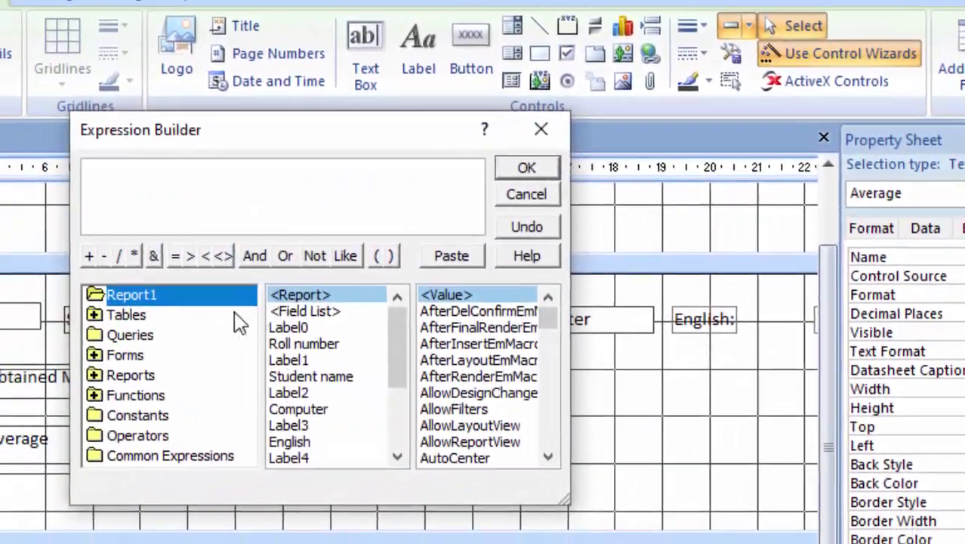
text(=)
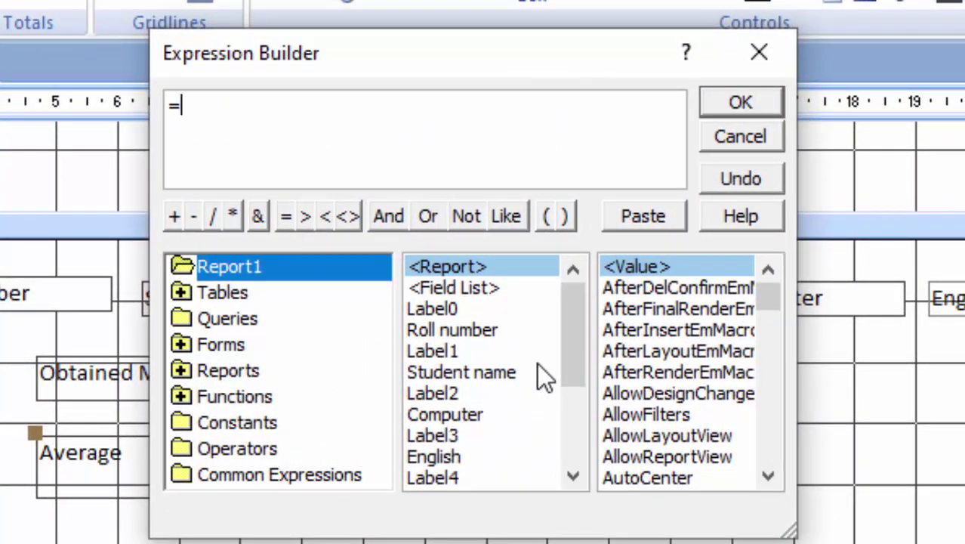
drag(571, 361, 572, 392)
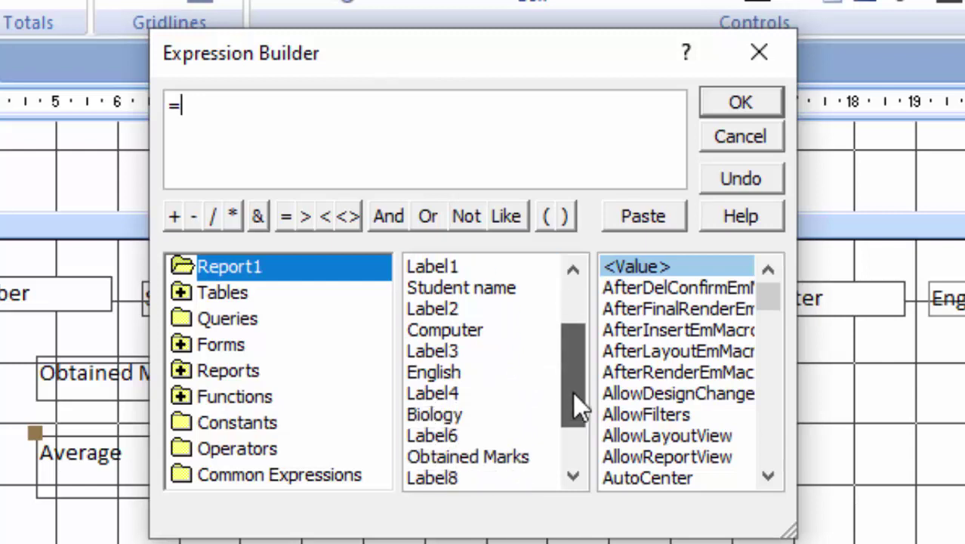
click(514, 456)
double_click(511, 455)
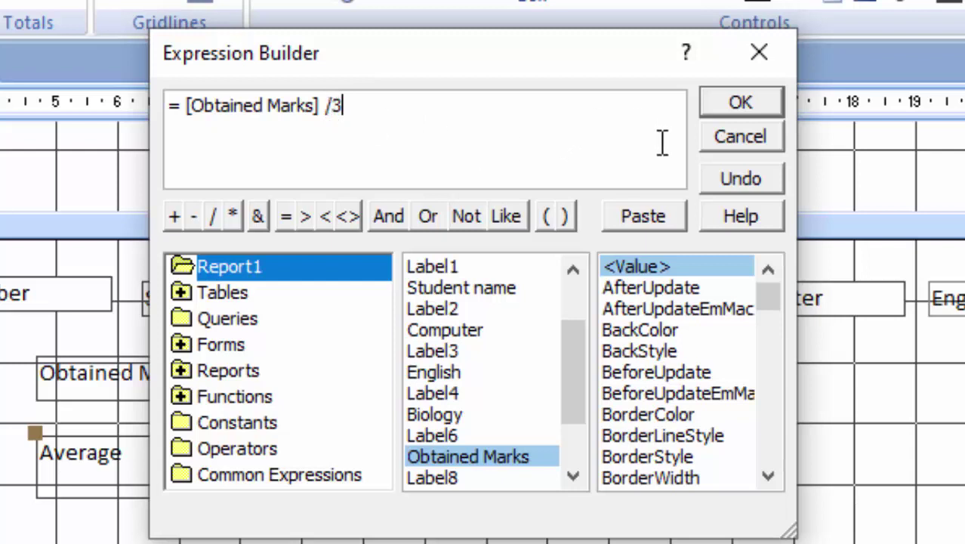
click(714, 108)
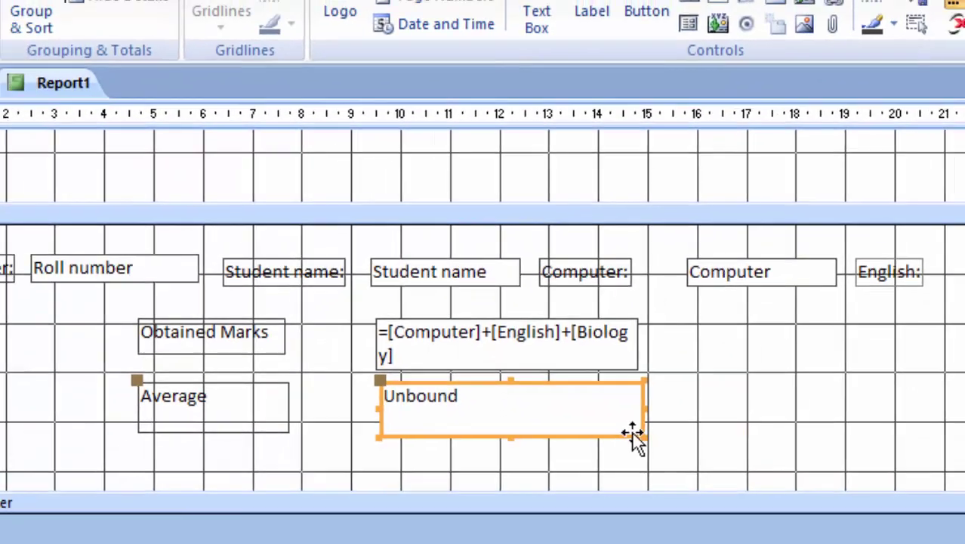
click(604, 311)
text(=[Obtained Marks]/3)
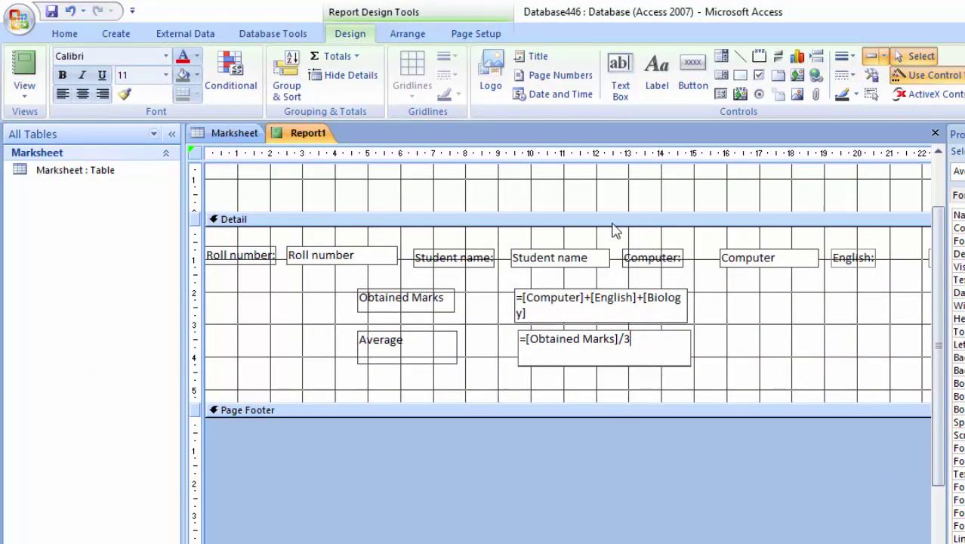
Step: Collapse the empty Page Header and widen the title label across the report header
scroll(613, 231, up, 2)
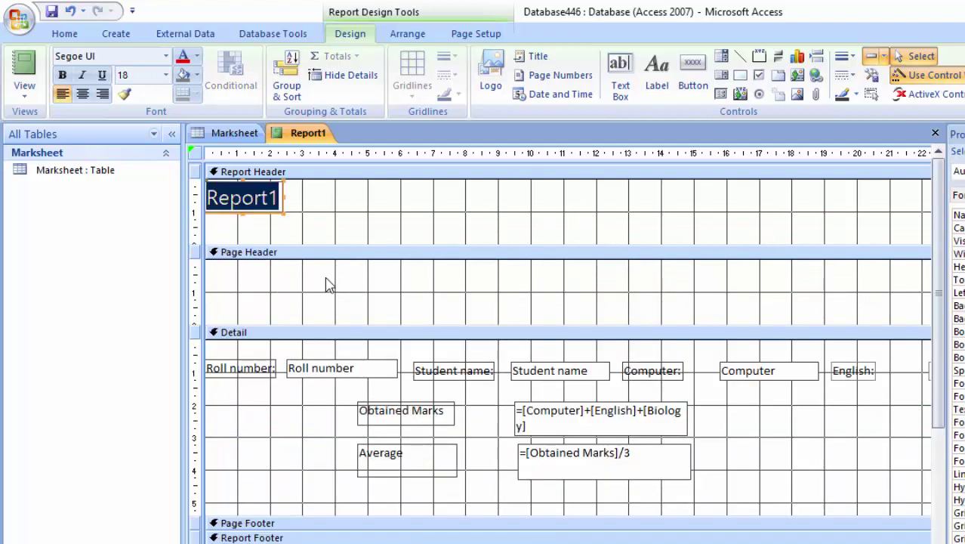
drag(374, 322, 392, 257)
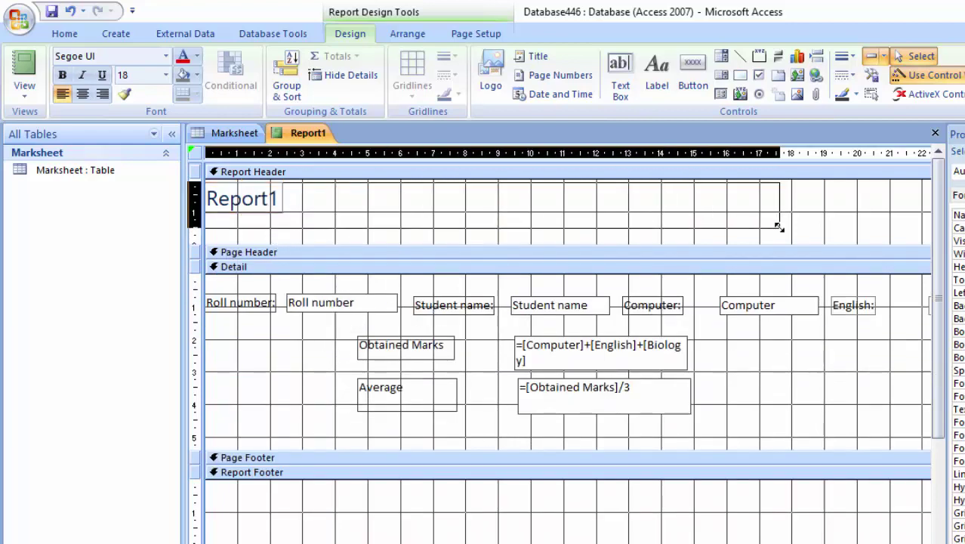
drag(288, 211, 898, 240)
Step: Replace the Report1 title with a centred 'Marksheet of The Sign in Institute'
click(322, 217)
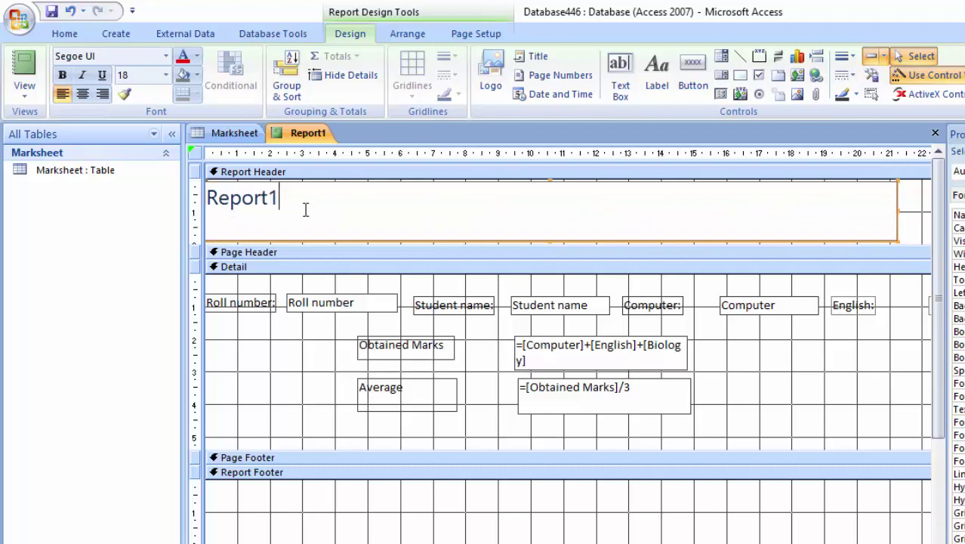
key(ctrl+a)
key(Delete)
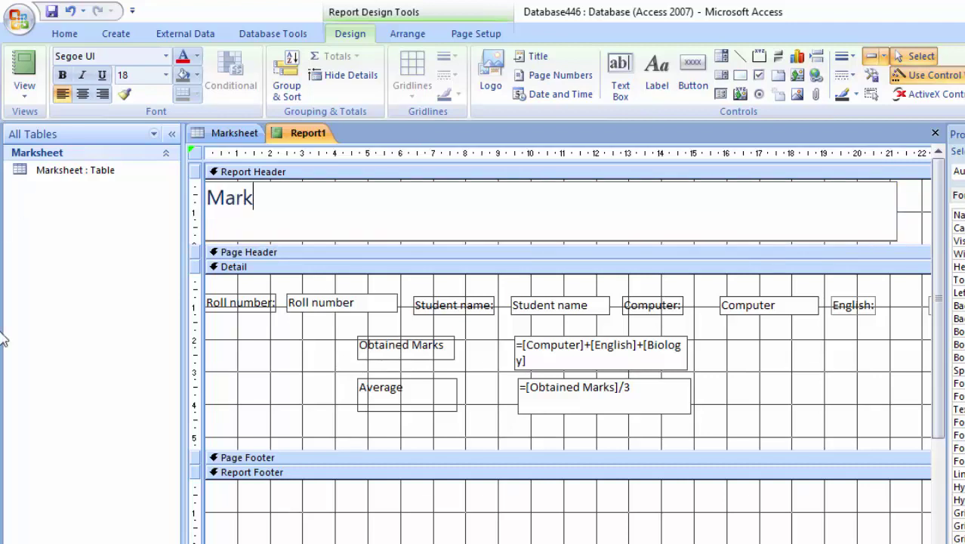
text(sheet)
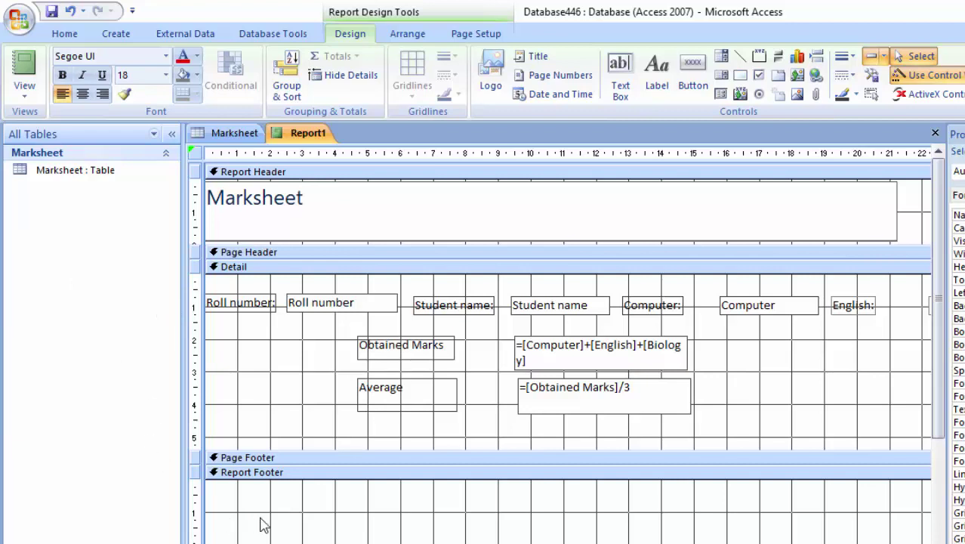
click(293, 499)
click(351, 200)
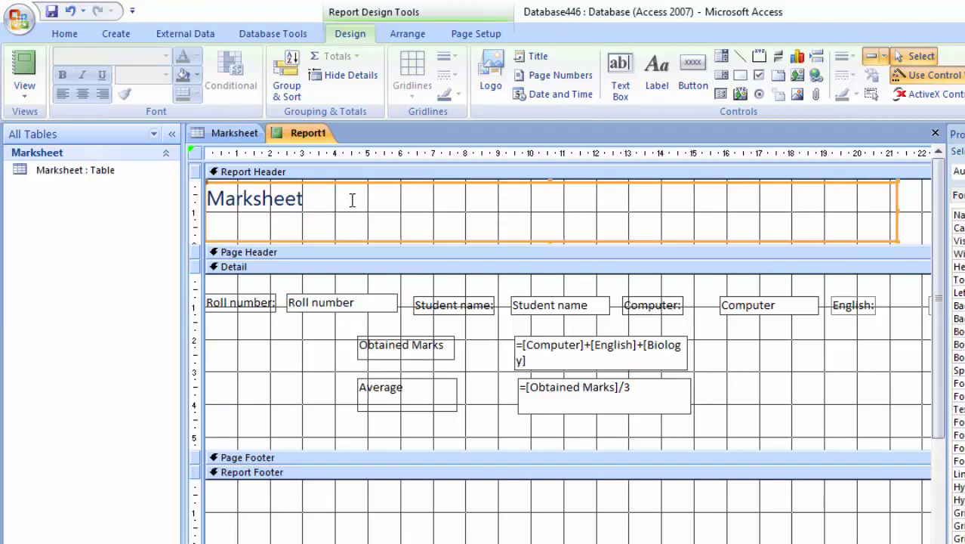
click(322, 210)
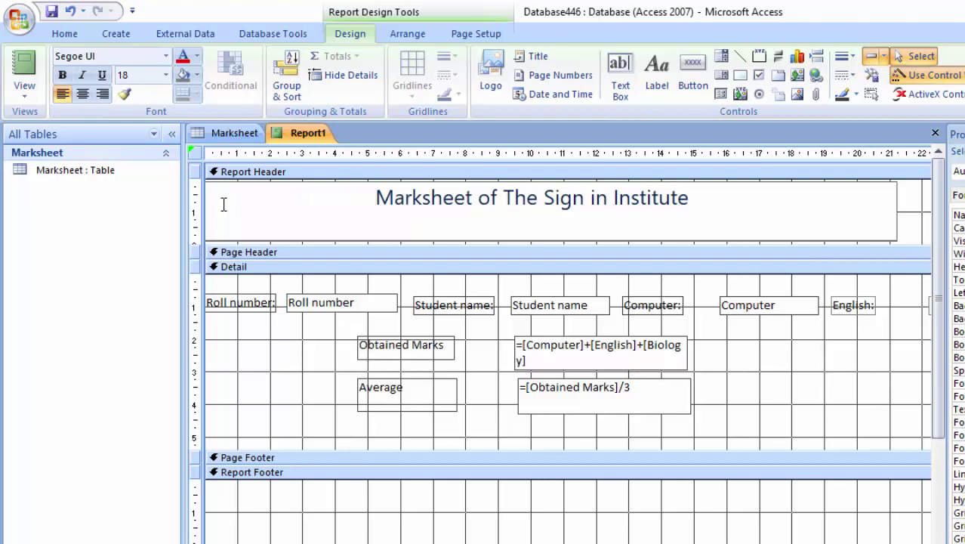
click(762, 416)
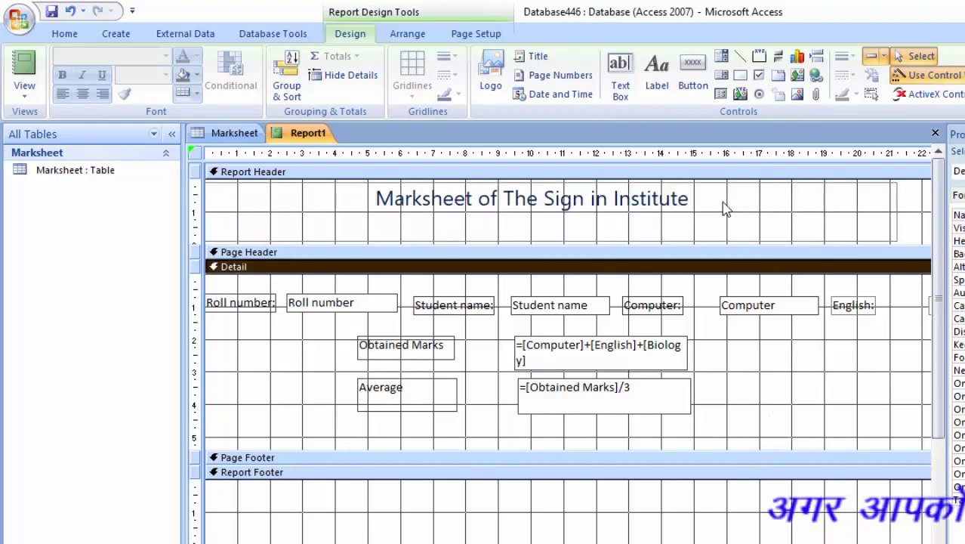
Step: Set the title font to Rockwell Extra Bold and make it bold
click(699, 201)
drag(690, 199, 302, 198)
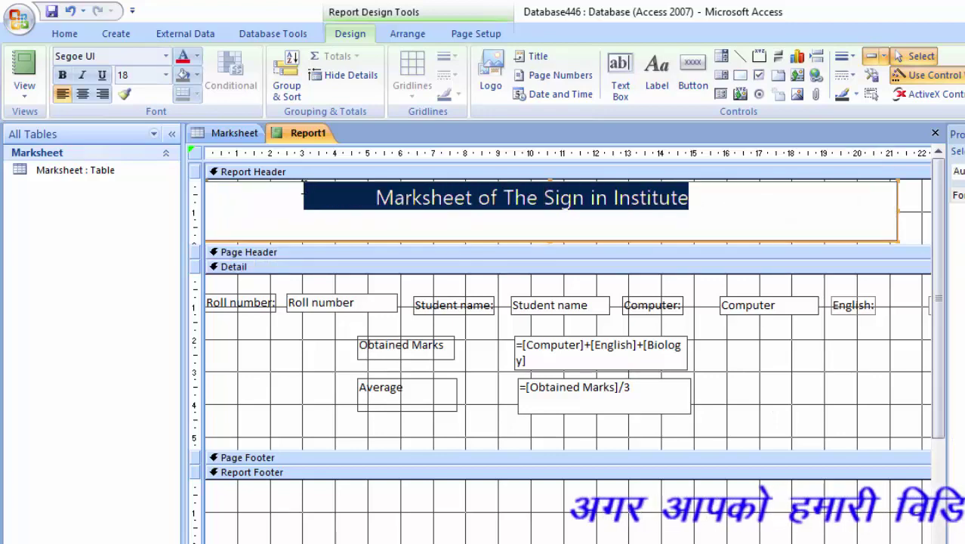
click(164, 63)
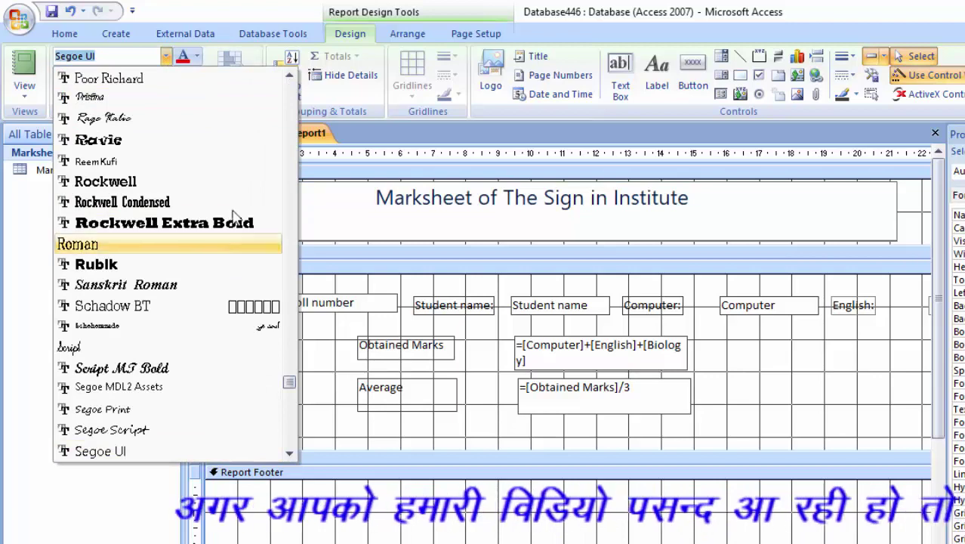
click(212, 227)
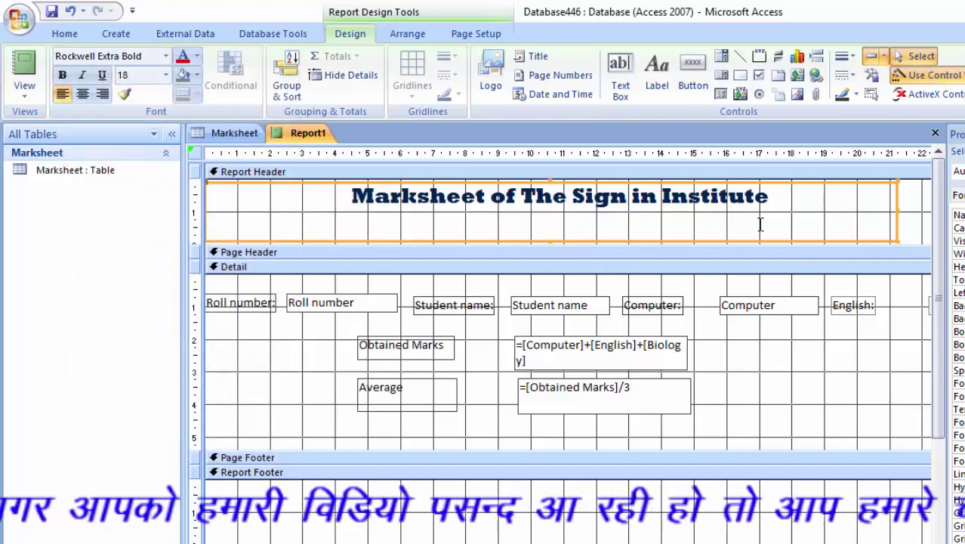
drag(778, 195, 331, 194)
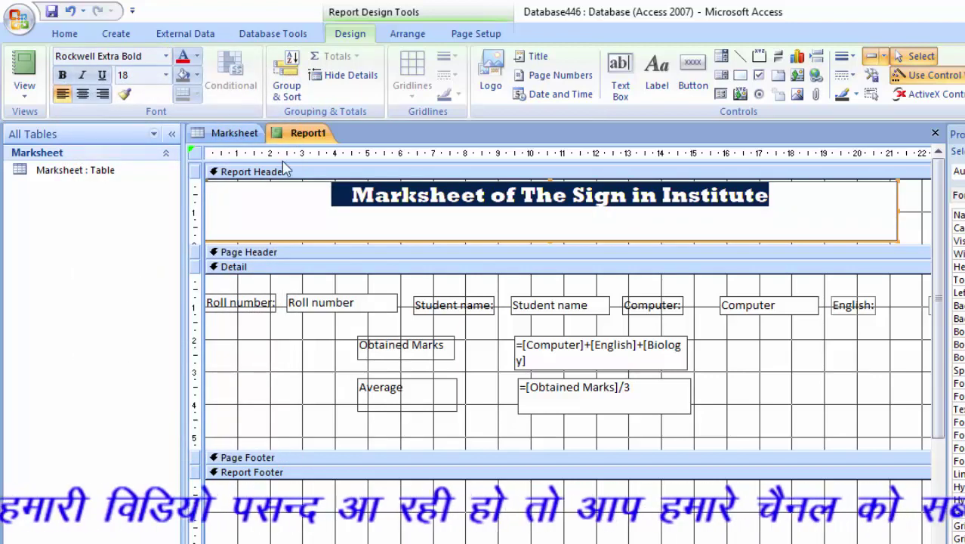
click(62, 75)
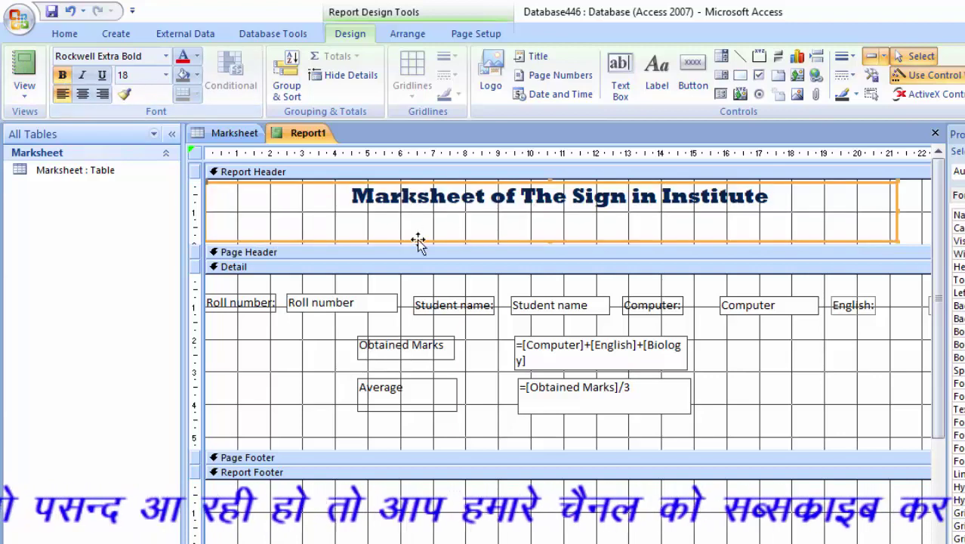
Step: Fill the report header black, turn the title text white, and close up the Report Footer
click(197, 75)
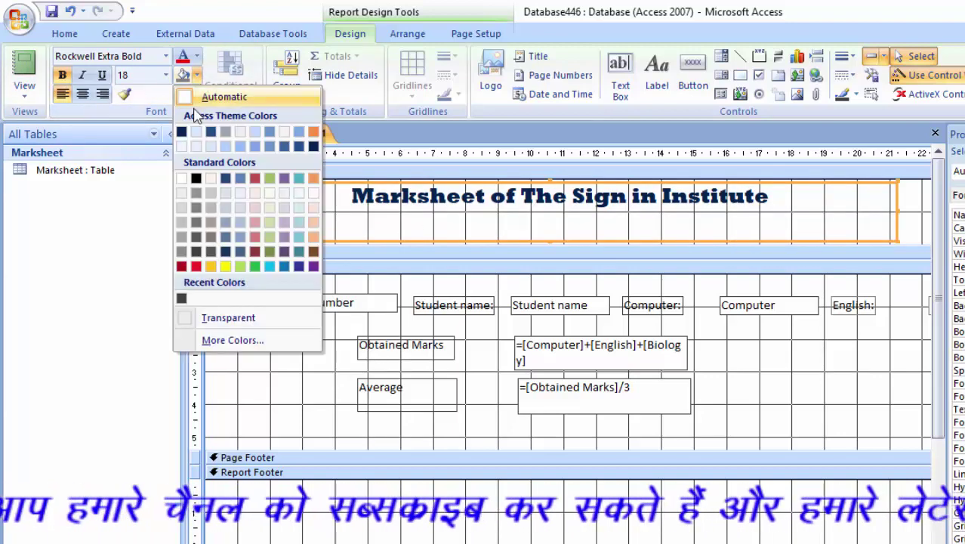
click(196, 179)
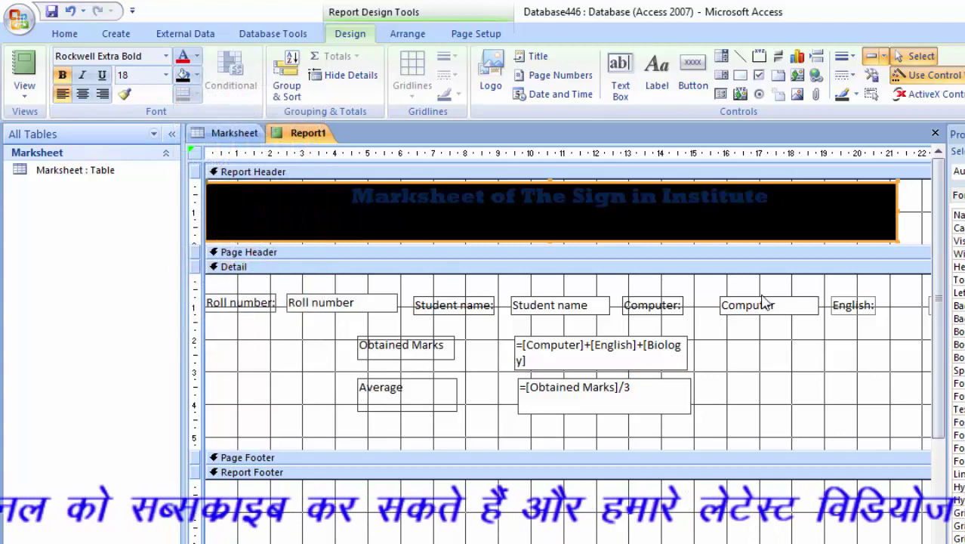
drag(769, 195, 231, 195)
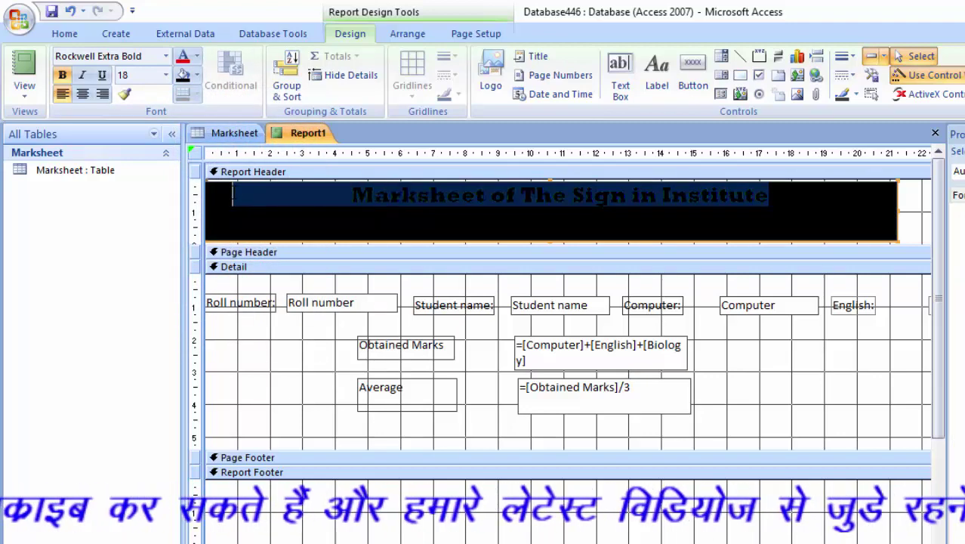
click(196, 57)
click(182, 127)
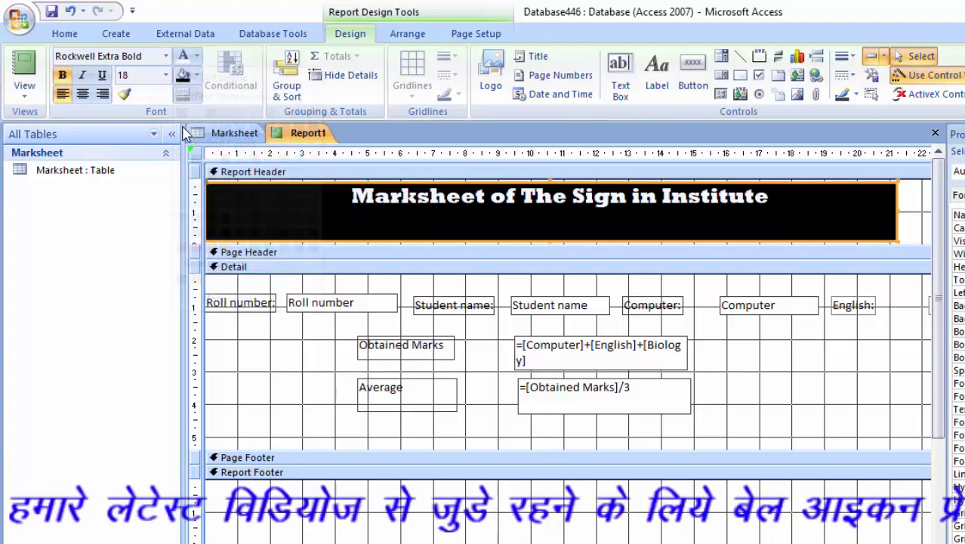
click(748, 425)
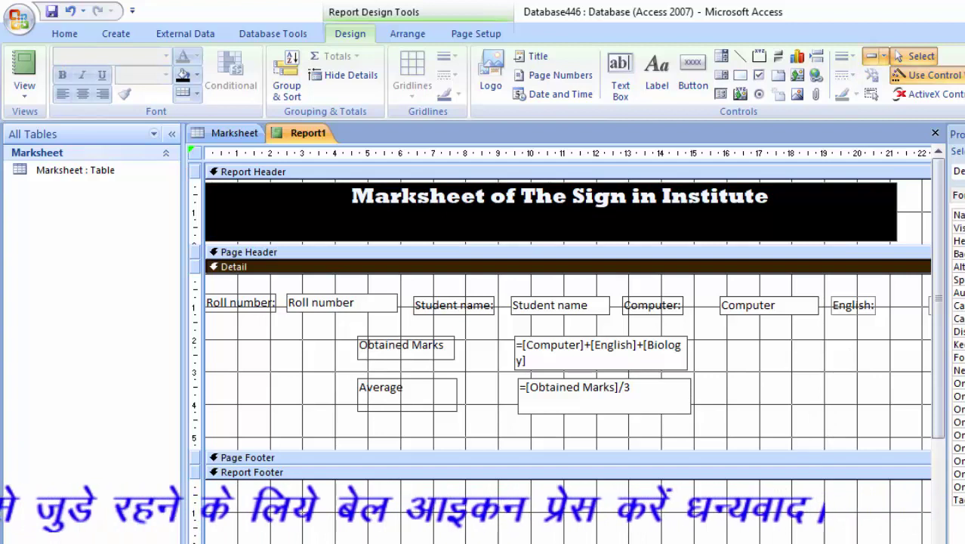
drag(598, 474, 598, 480)
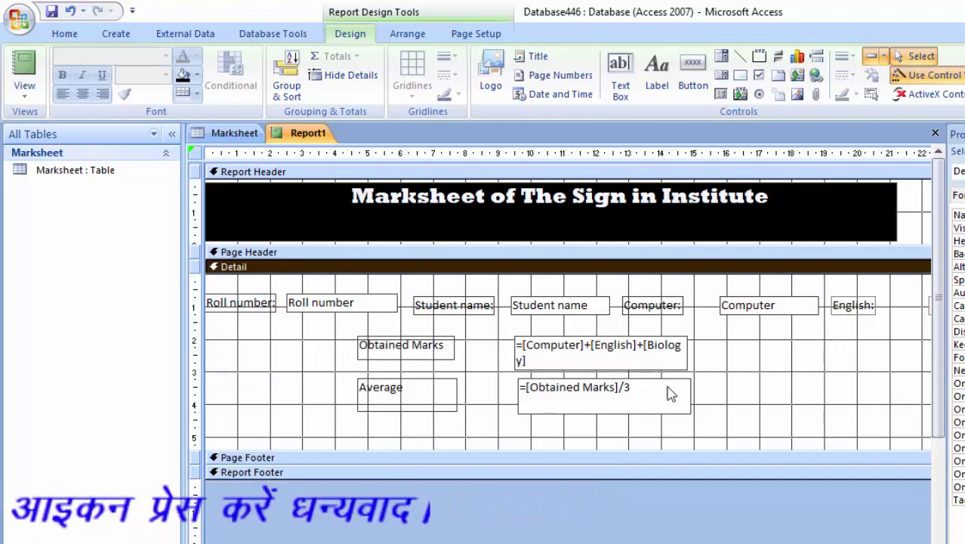
Step: Fill the Detail section light peach and preview the report with computed marks
click(784, 411)
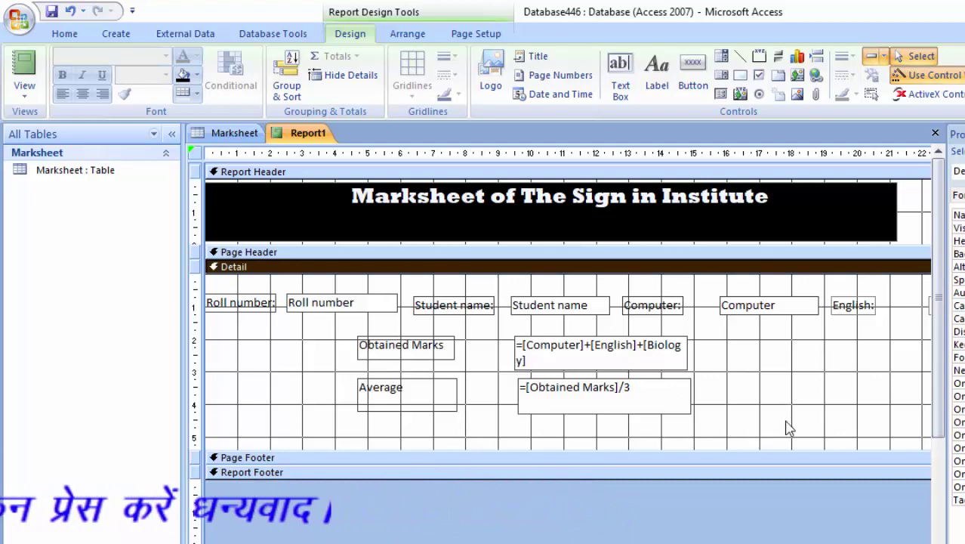
click(196, 77)
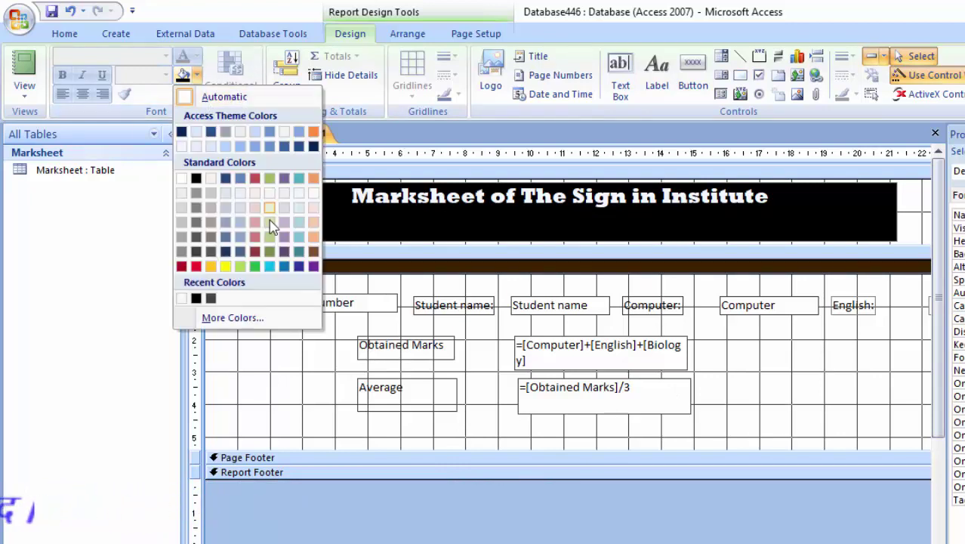
click(314, 238)
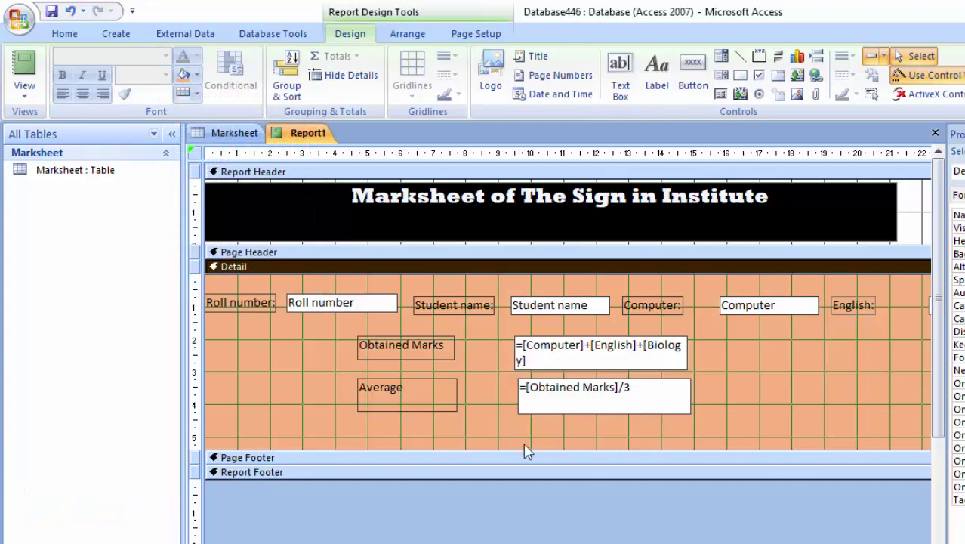
click(23, 67)
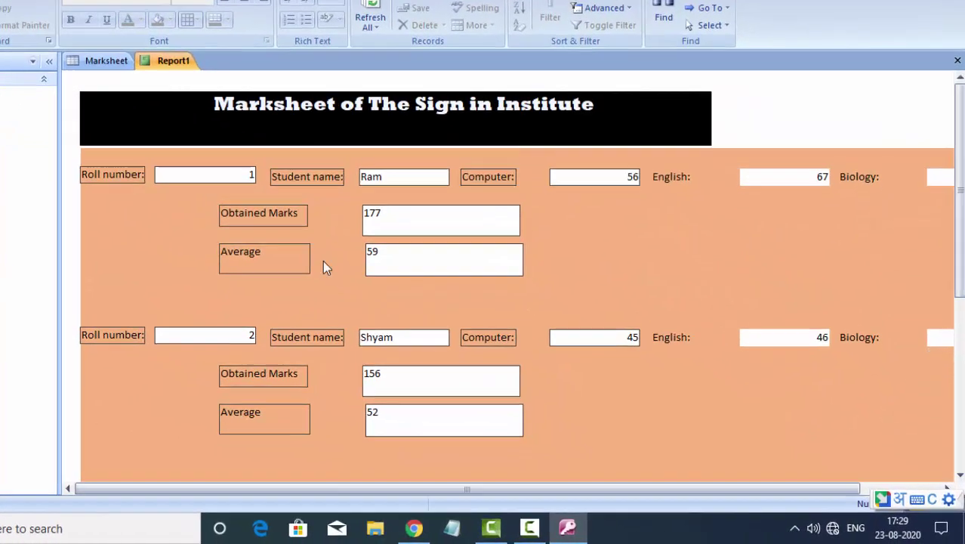
scroll(307, 368, down, 1)
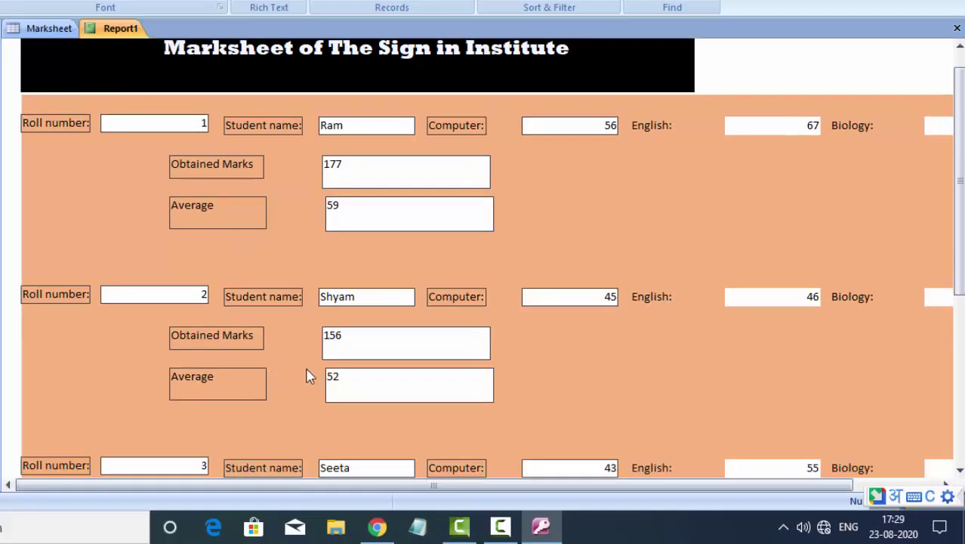
scroll(308, 374, down, 2)
scroll(316, 391, down, 2)
scroll(291, 407, down, 1)
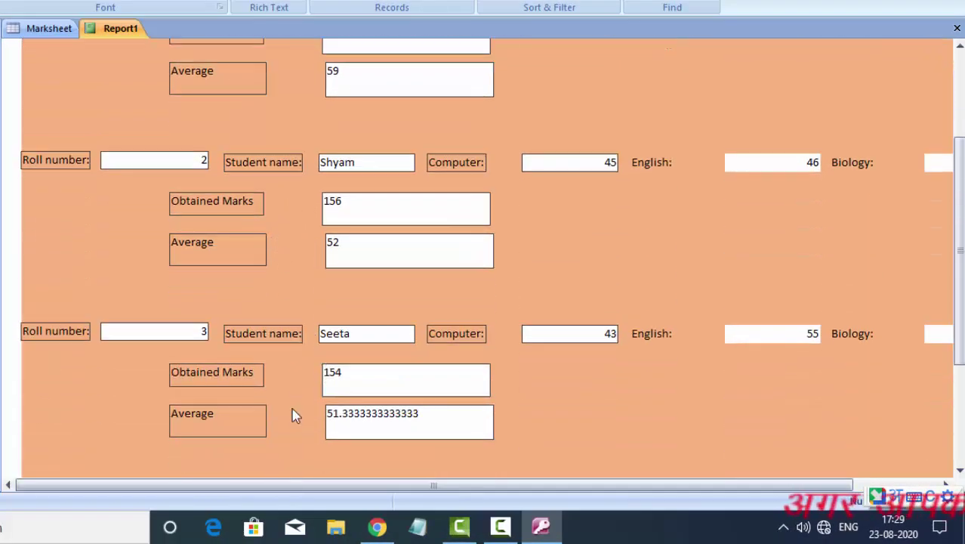
scroll(396, 359, down, 2)
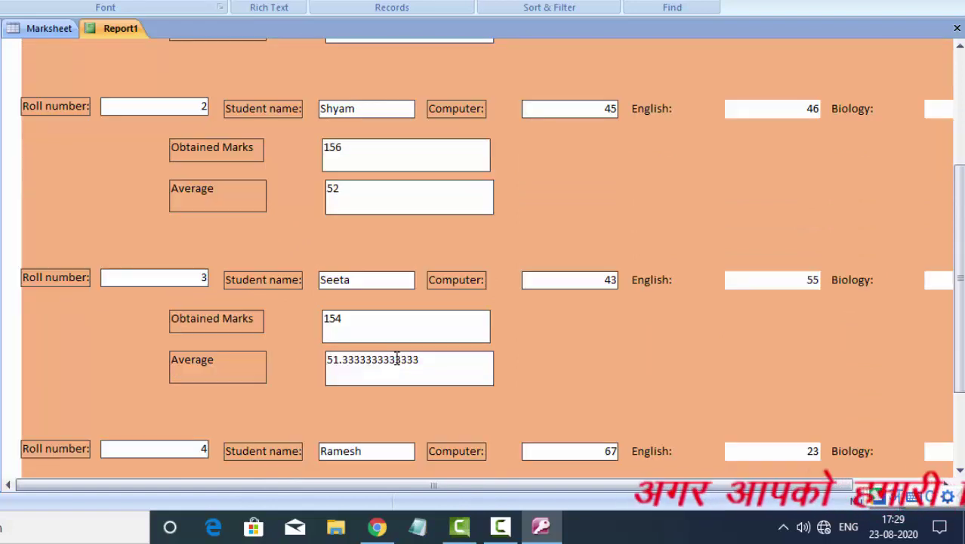
scroll(395, 359, down, 3)
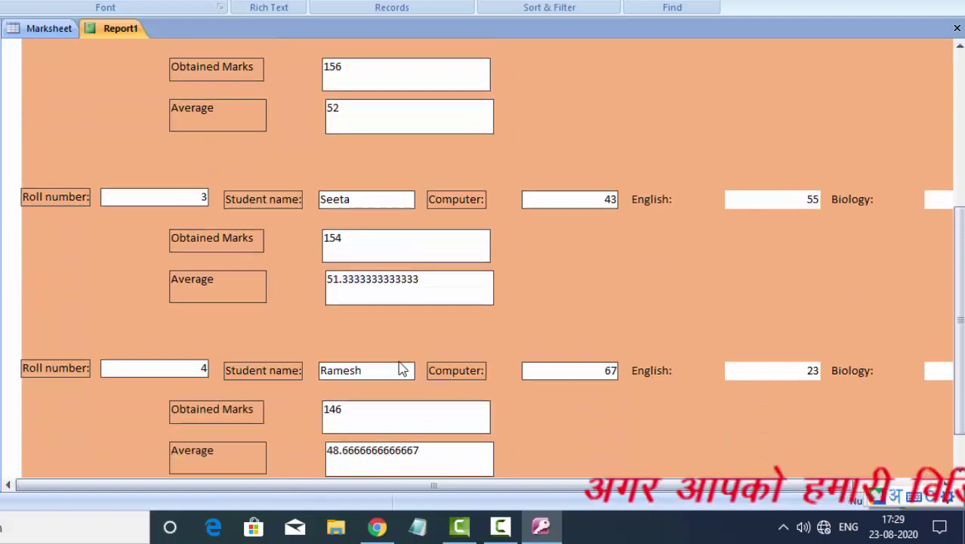
scroll(404, 364, down, 2)
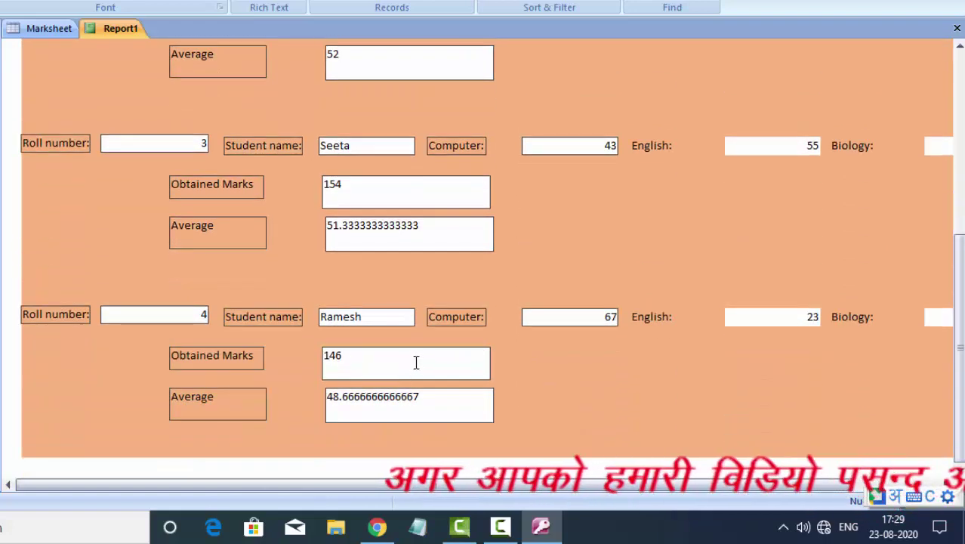
scroll(410, 367, up, 3)
scroll(529, 324, up, 3)
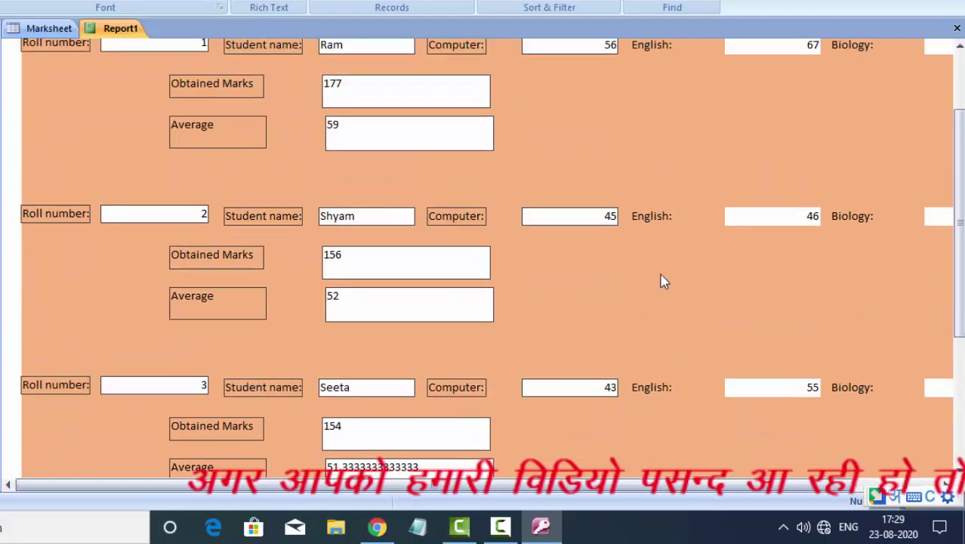
scroll(639, 331, up, 3)
scroll(308, 330, down, 3)
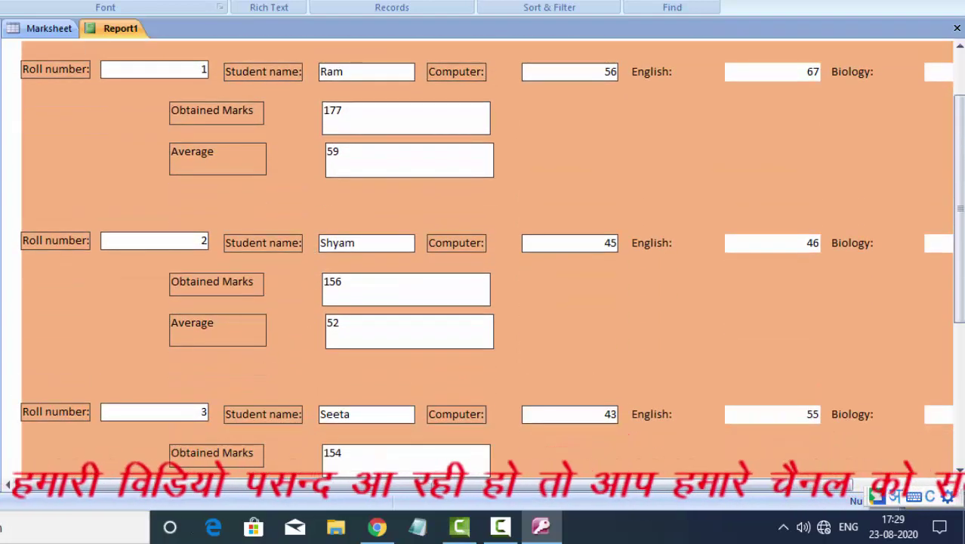
Step: Save the report under the name 'Marksheet' instead of Report1
key(ctrl+s)
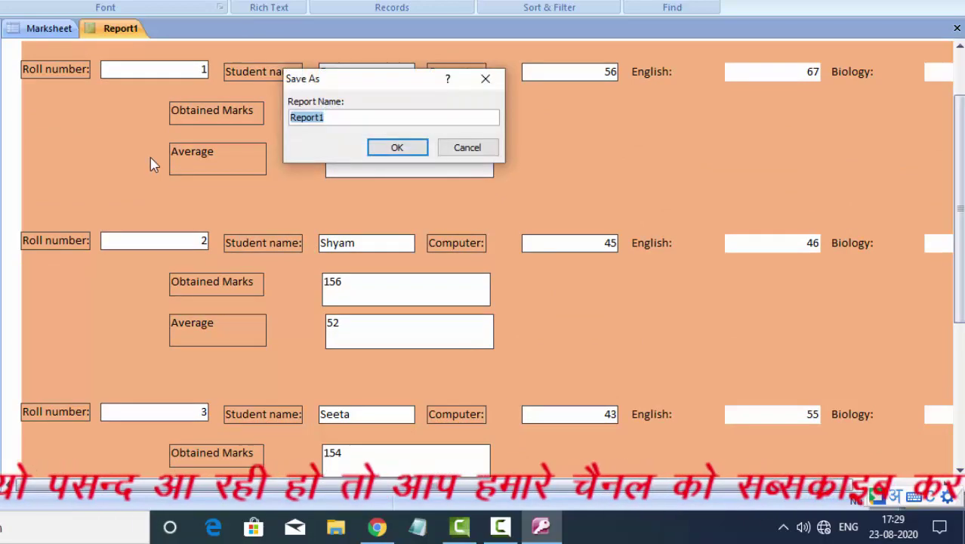
key(BackSpace)
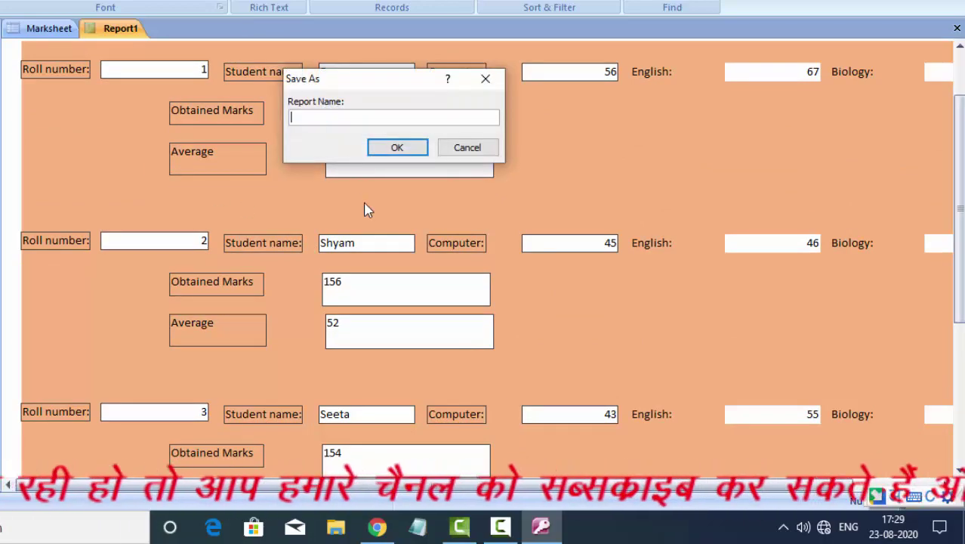
text(Mark)
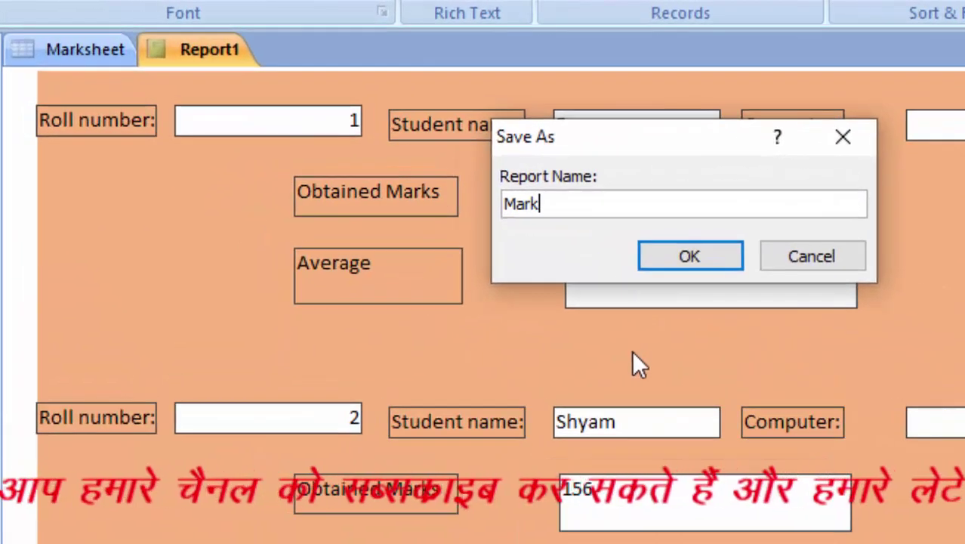
text(sheet)
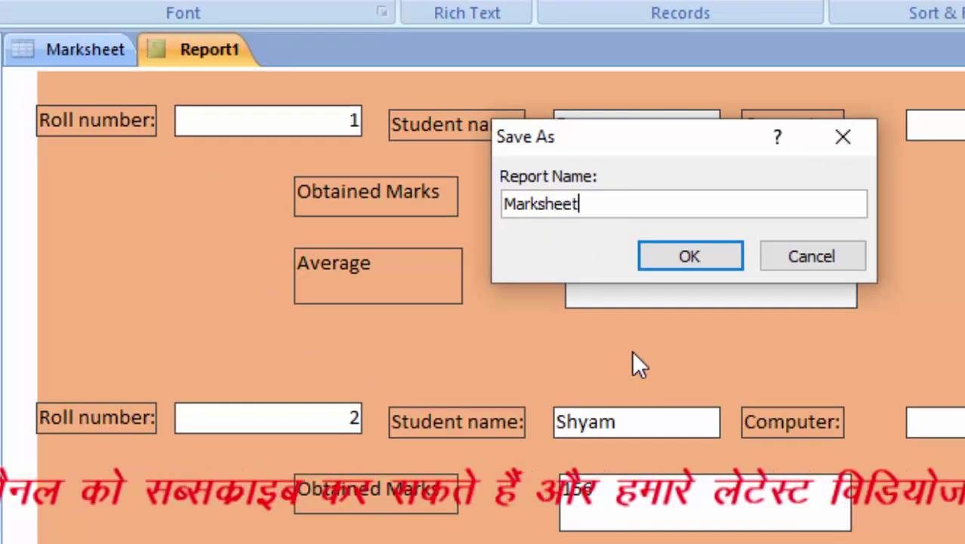
key(Return)
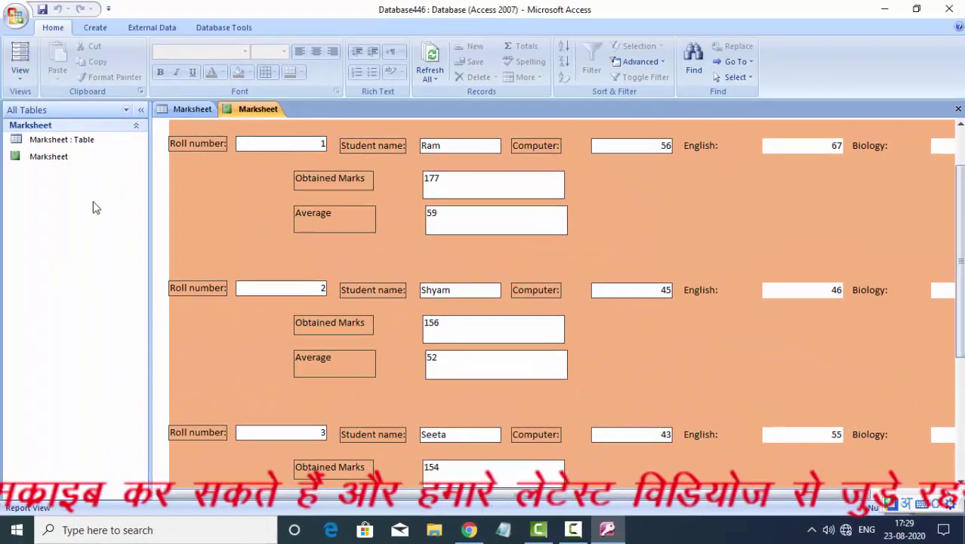
Step: Enter a new Marksheet record for Reeta with Computer 55, English 67, Biology 56, and save it
click(185, 109)
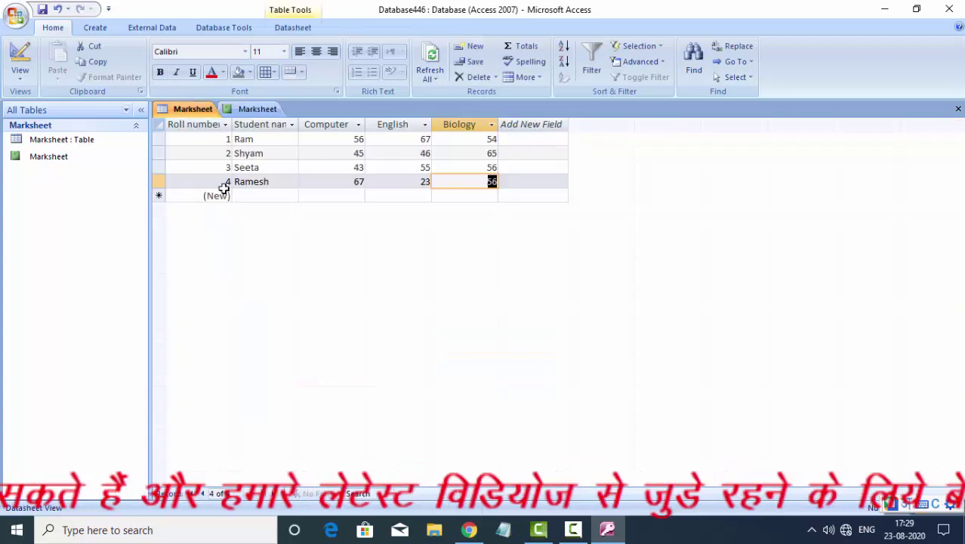
click(253, 196)
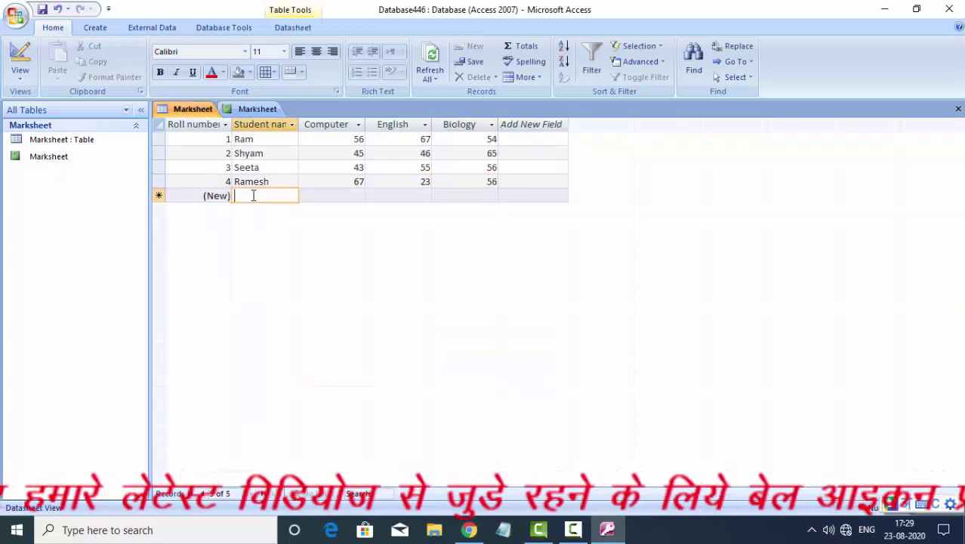
text(Reeta)
key(Tab)
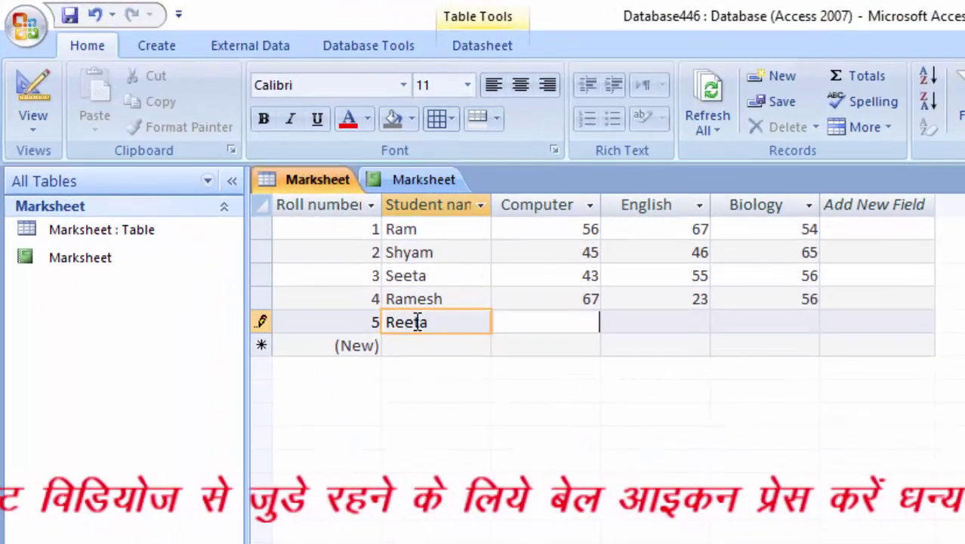
text(55)
key(Tab)
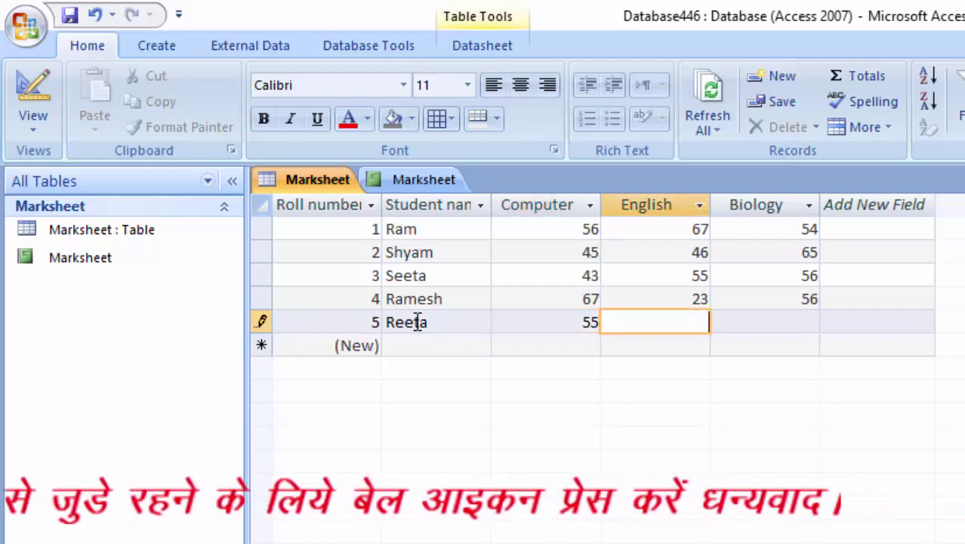
text(67)
key(Tab)
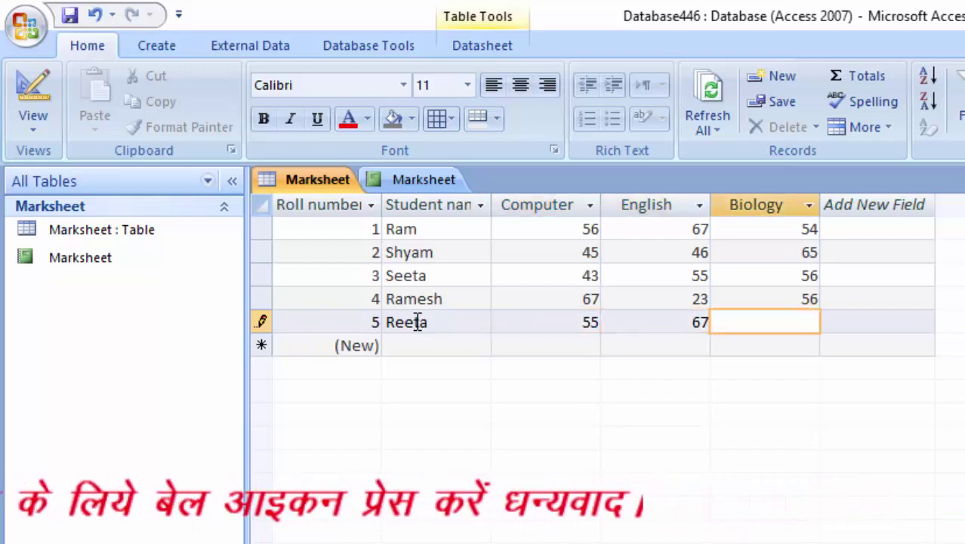
text(56)
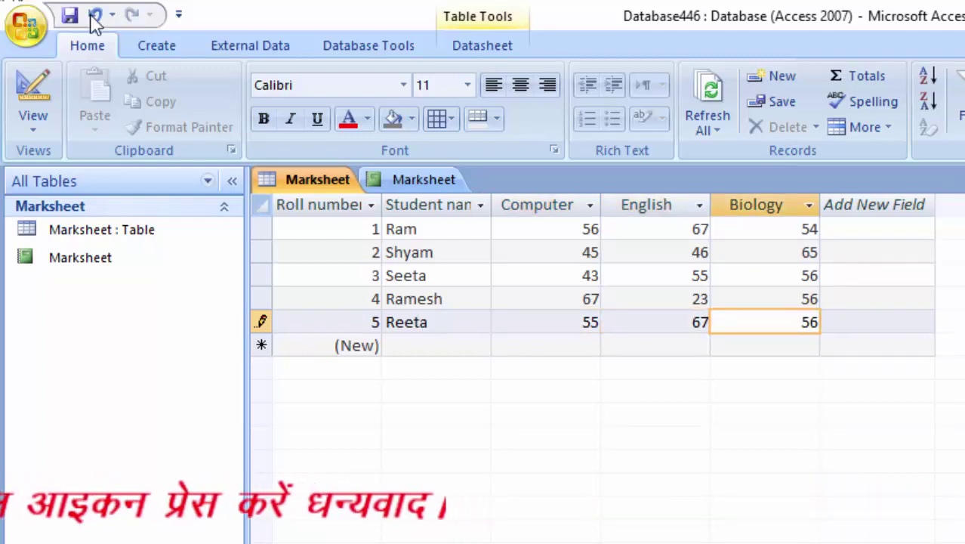
click(69, 16)
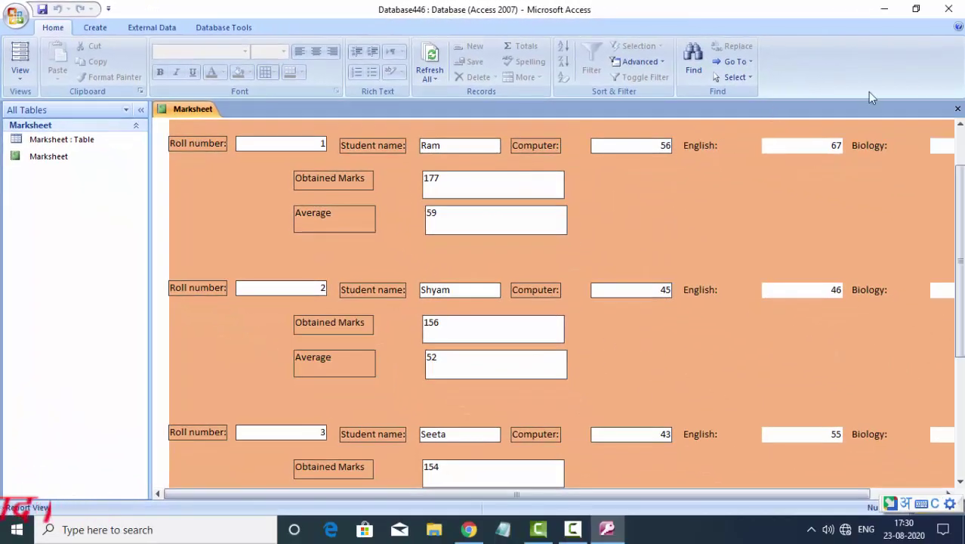
Step: Close the outdated Marksheet report and reopen it from the Navigation Pane
click(957, 110)
click(89, 160)
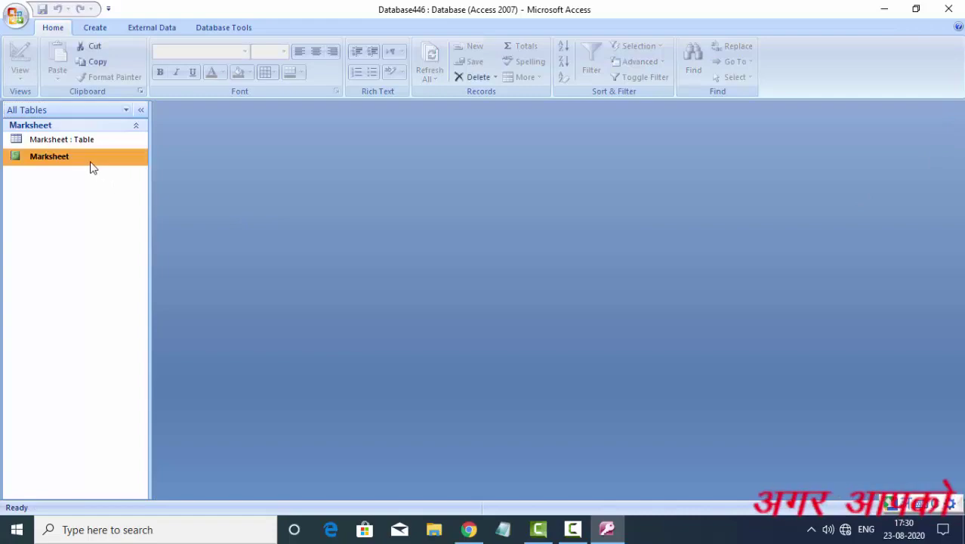
double_click(90, 166)
Step: Scroll through the report to check Reeta's 178 Obtained Marks and 59.3333333333333 Average
scroll(687, 396, down, 1)
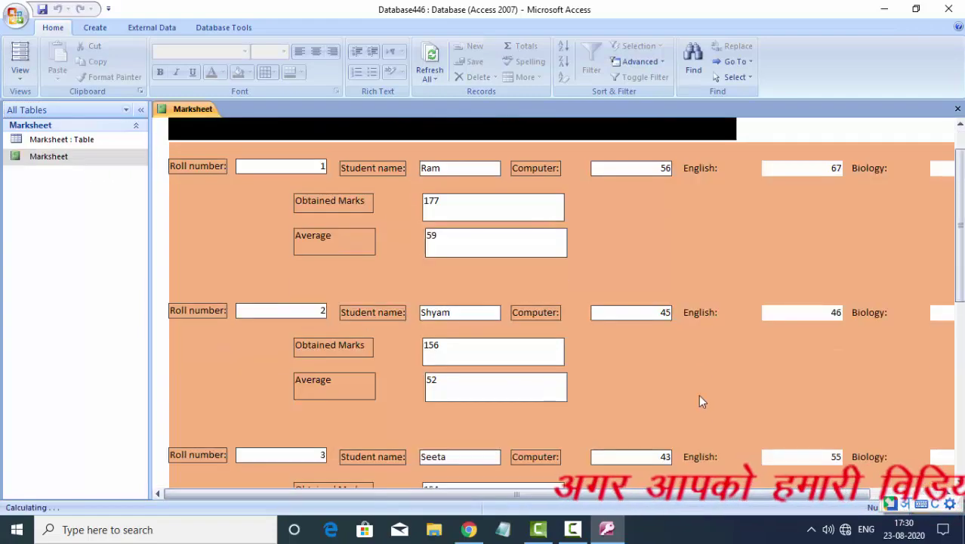
scroll(700, 399, down, 2)
scroll(703, 411, down, 2)
scroll(706, 415, down, 2)
scroll(708, 419, down, 3)
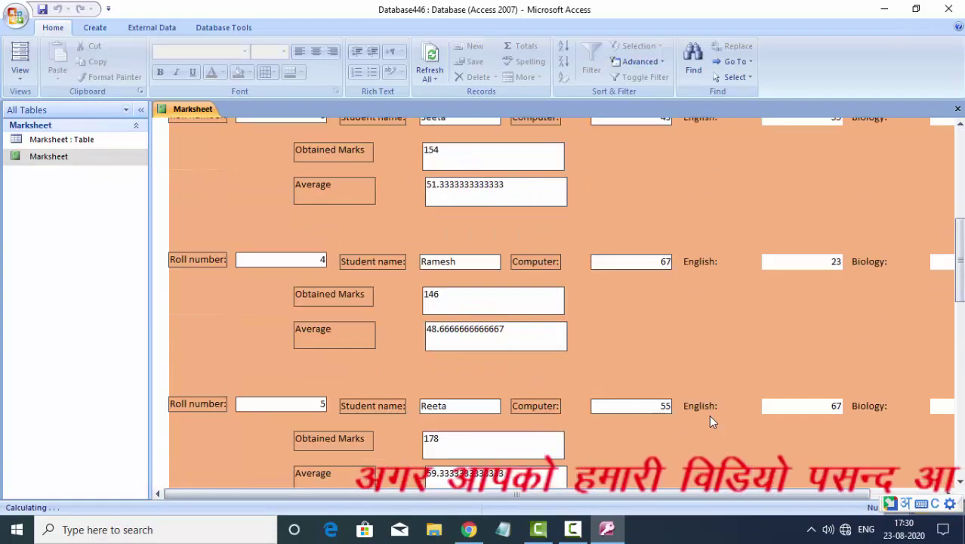
scroll(711, 422, down, 1)
scroll(711, 417, down, 1)
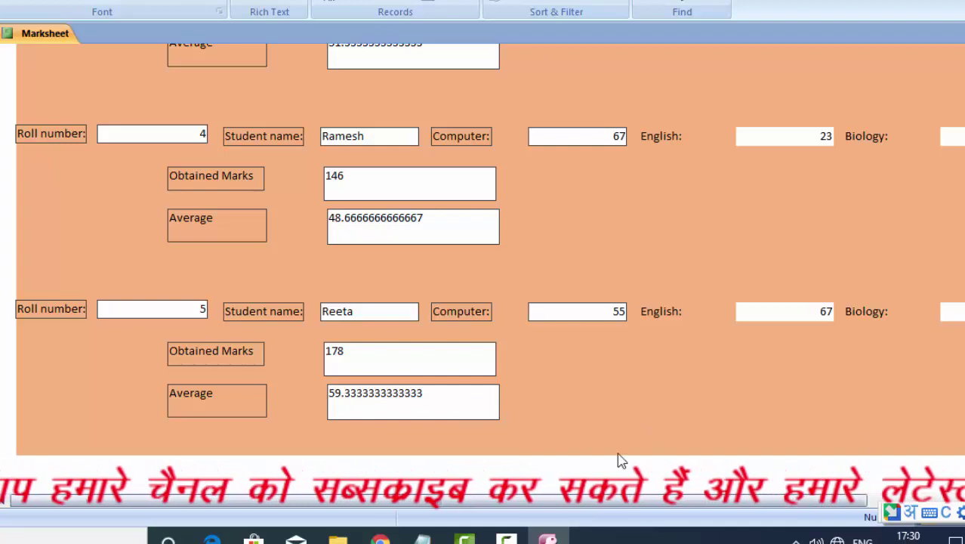
scroll(684, 368, up, 2)
scroll(672, 336, up, 1)
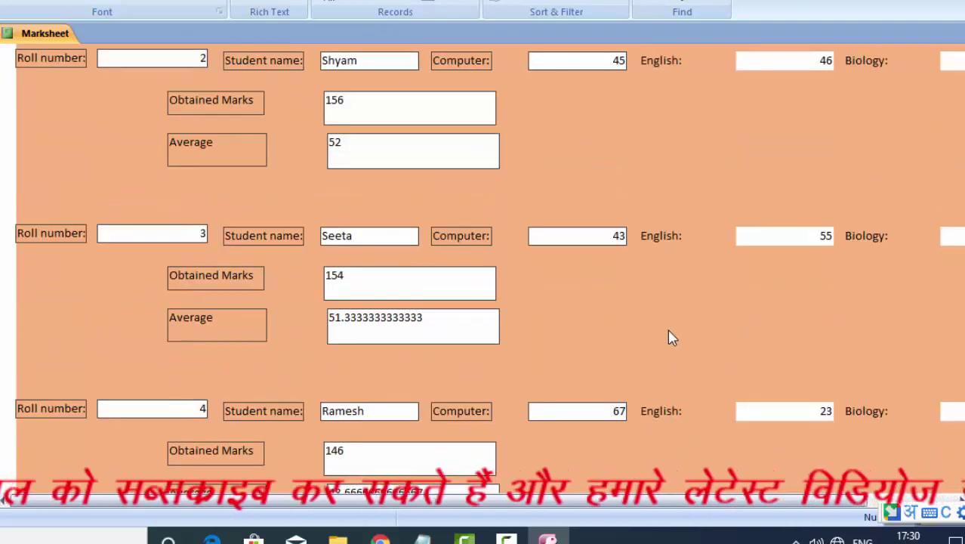
scroll(679, 328, up, 2)
scroll(671, 324, up, 1)
scroll(667, 323, up, 2)
scroll(669, 321, up, 1)
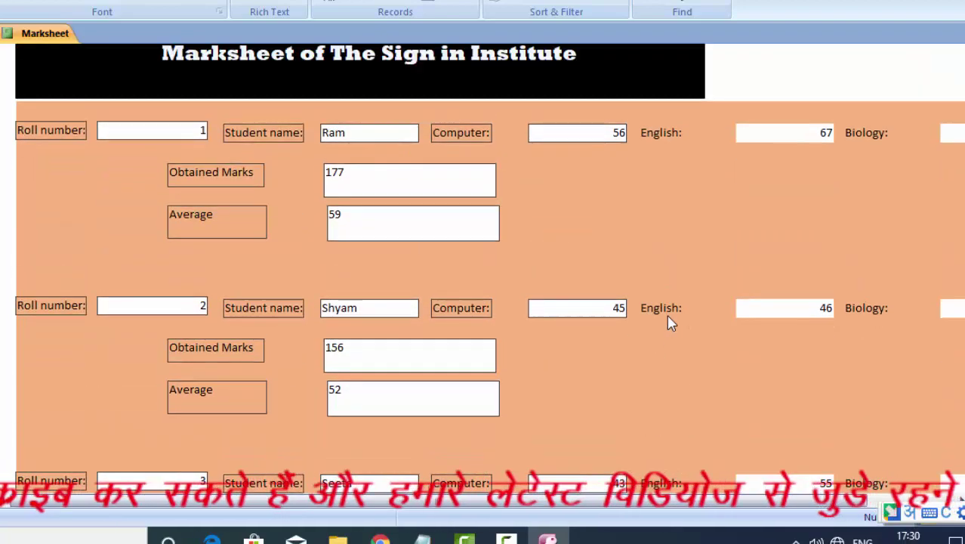